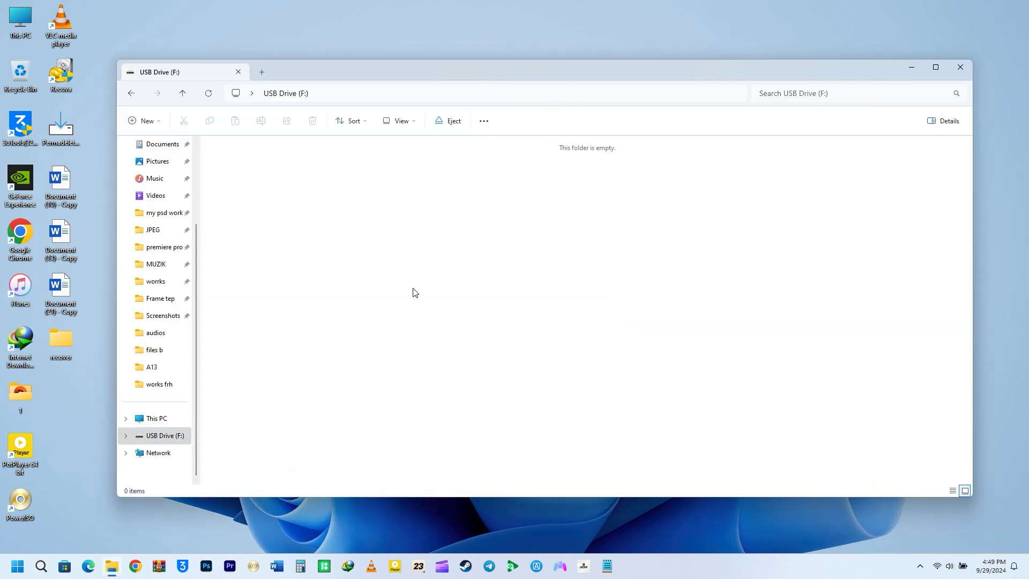
# Step: Launch Recuva from its desktop shortcut while USB Drive (F:) is open
pyautogui.doubleClick(60, 72)
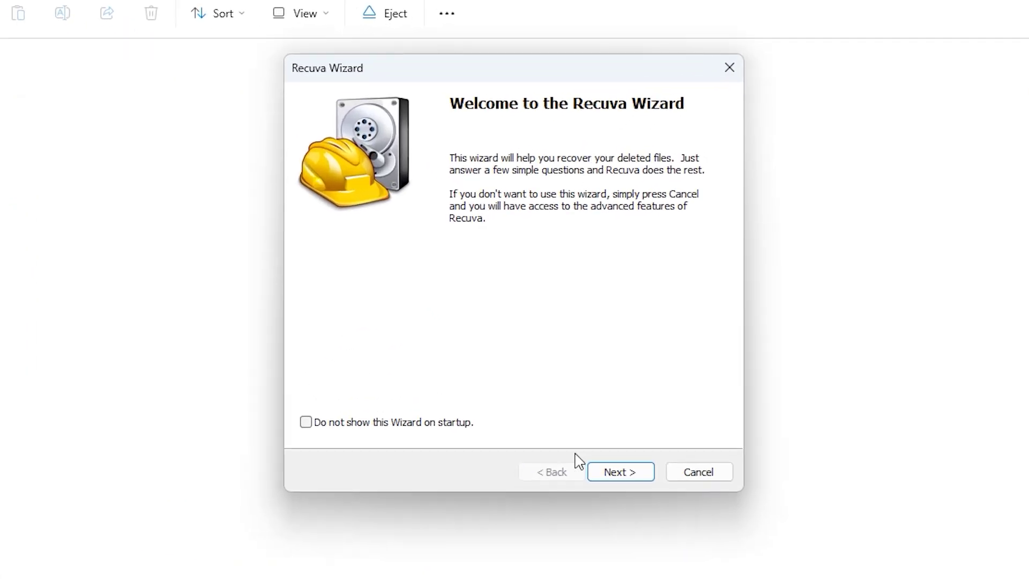
# Step: Run a Recuva scan for All Files limited to the location USB Drive (F:)
pyautogui.click(616, 471)
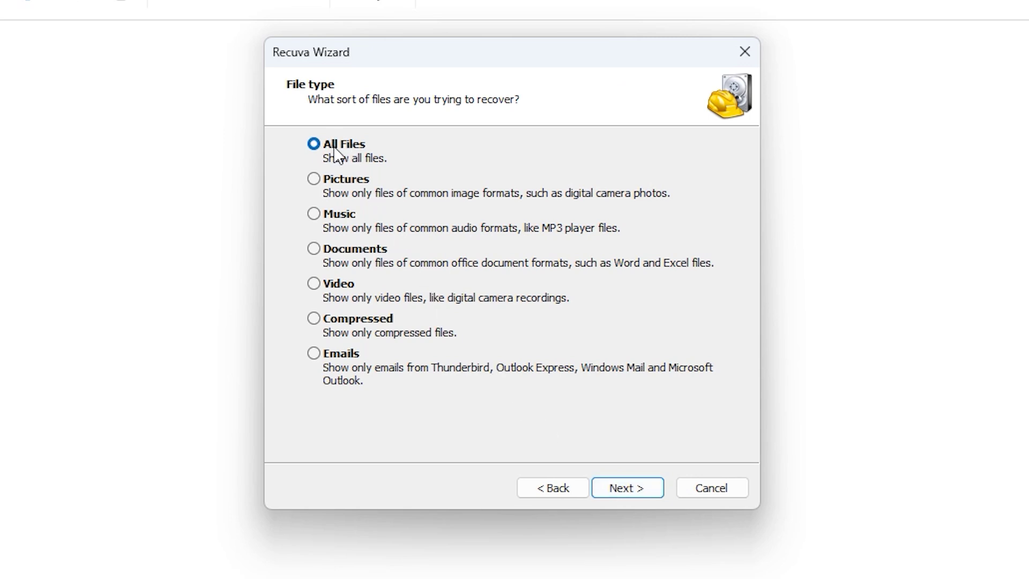
pyautogui.click(614, 482)
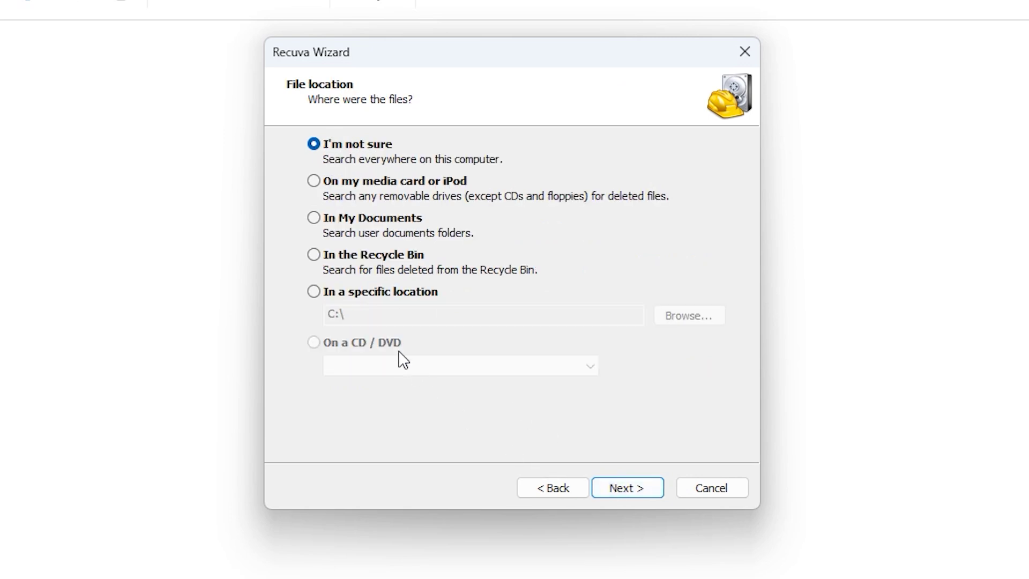
pyautogui.click(369, 300)
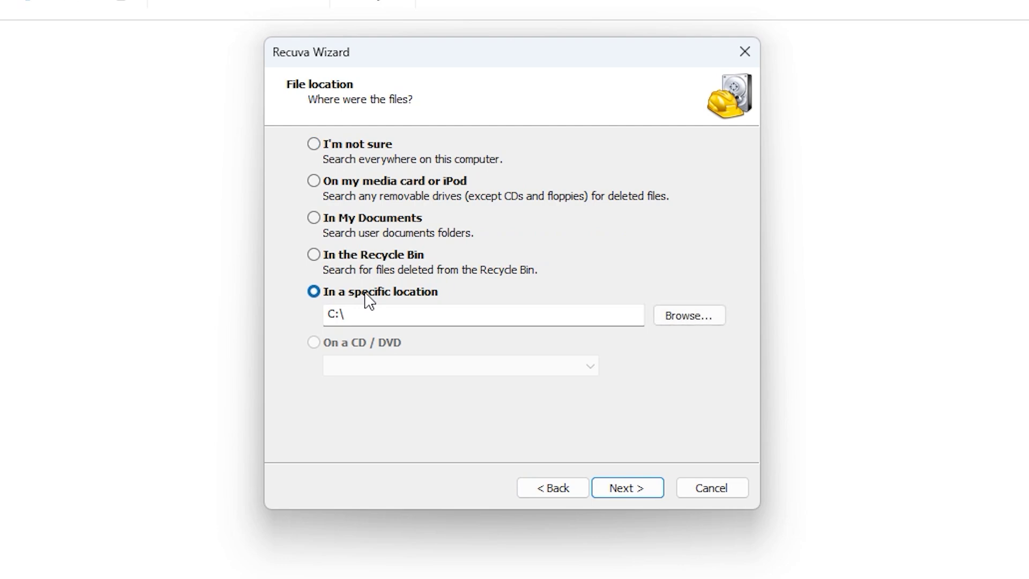
pyautogui.click(670, 321)
pyautogui.scroll(-3, 508, 329)
pyautogui.click(485, 285)
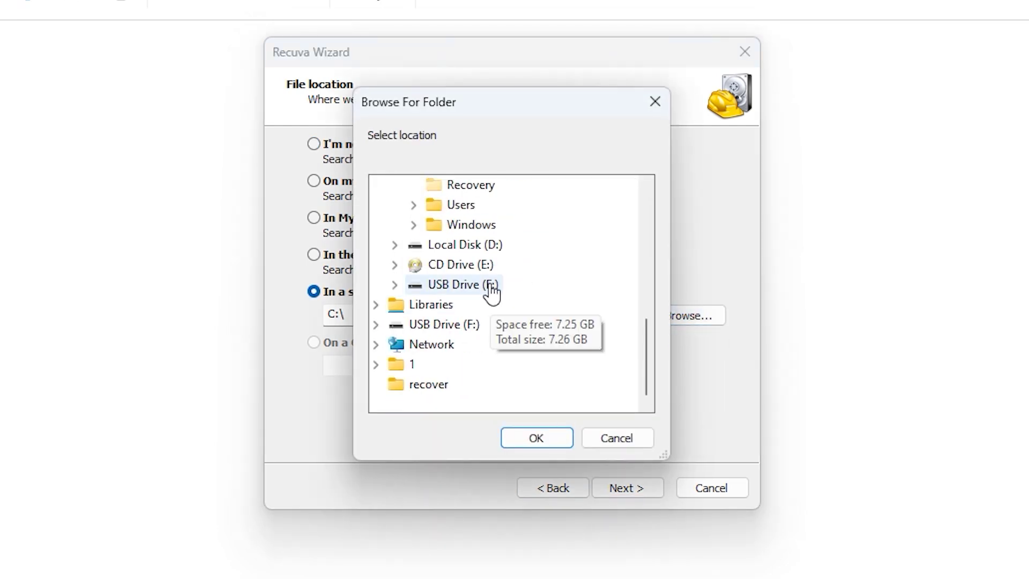
pyautogui.click(564, 446)
pyautogui.click(601, 486)
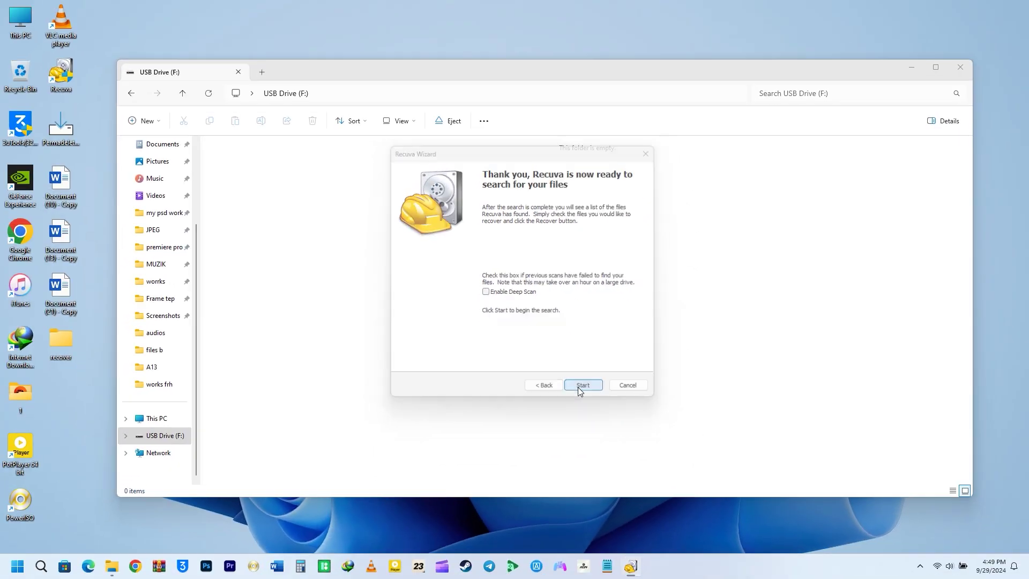
pyautogui.click(587, 402)
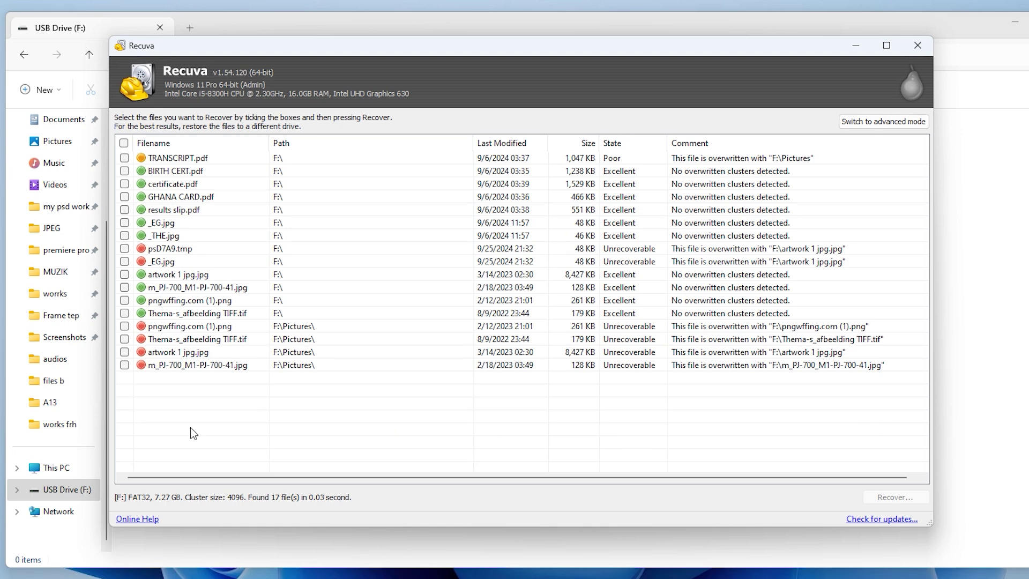
# Step: Recover artwork 1 jpg.jpg and results slip.pdf into the desktop 'recover' folder, then open it
pyautogui.click(124, 275)
pyautogui.click(895, 497)
pyautogui.click(477, 289)
pyautogui.click(557, 395)
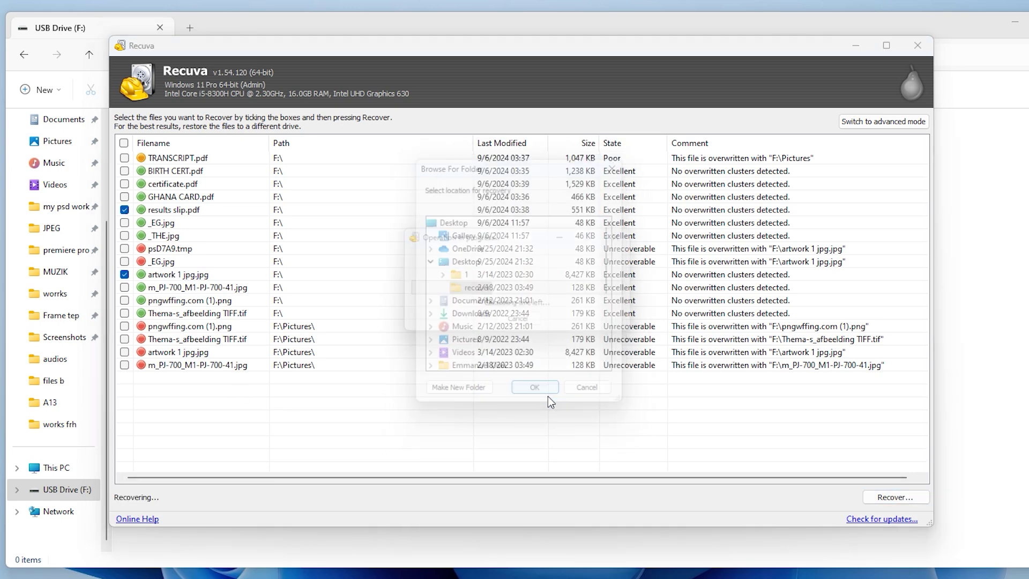
pyautogui.click(622, 398)
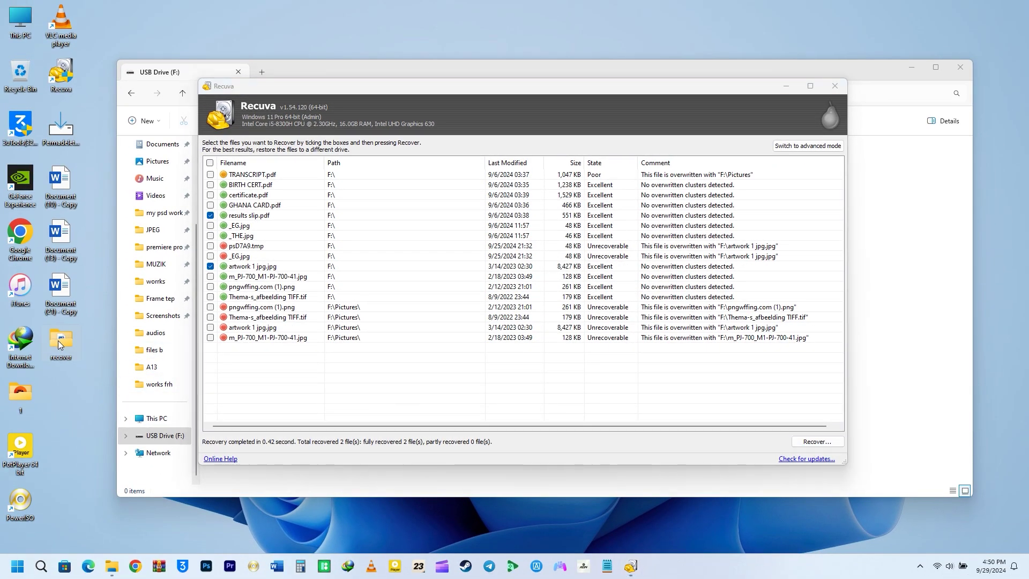
pyautogui.doubleClick(58, 340)
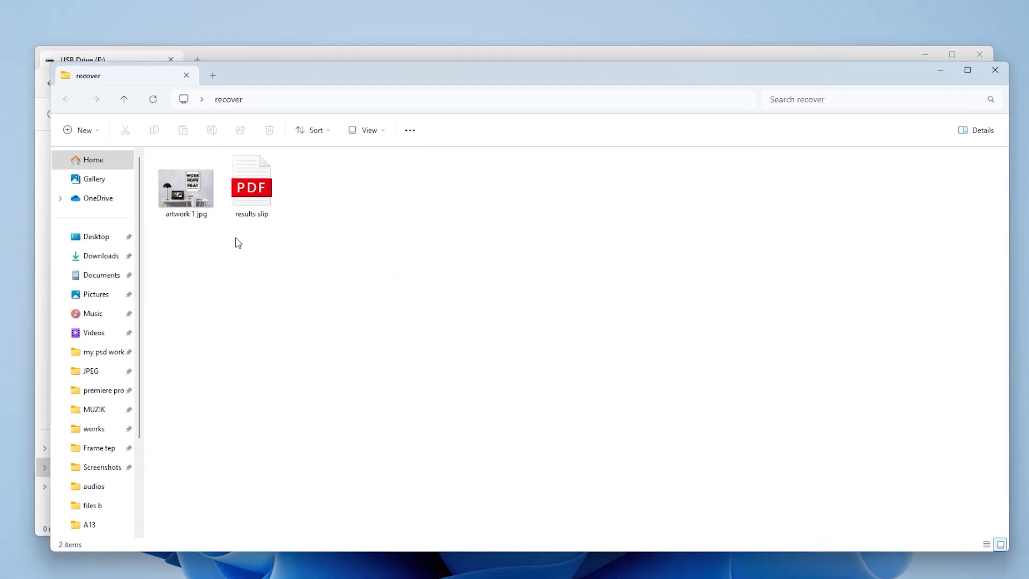
# Step: View the recovered artwork 1 jpg in Photos, close it, and open the results slip PDF
pyautogui.doubleClick(212, 188)
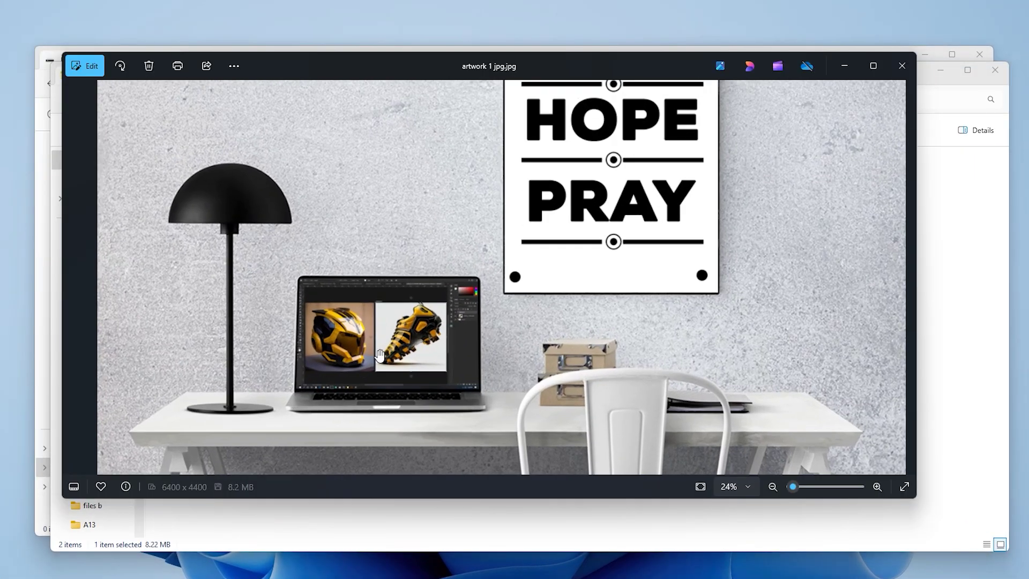
pyautogui.scroll(4, 408, 310)
pyautogui.scroll(-5, 408, 310)
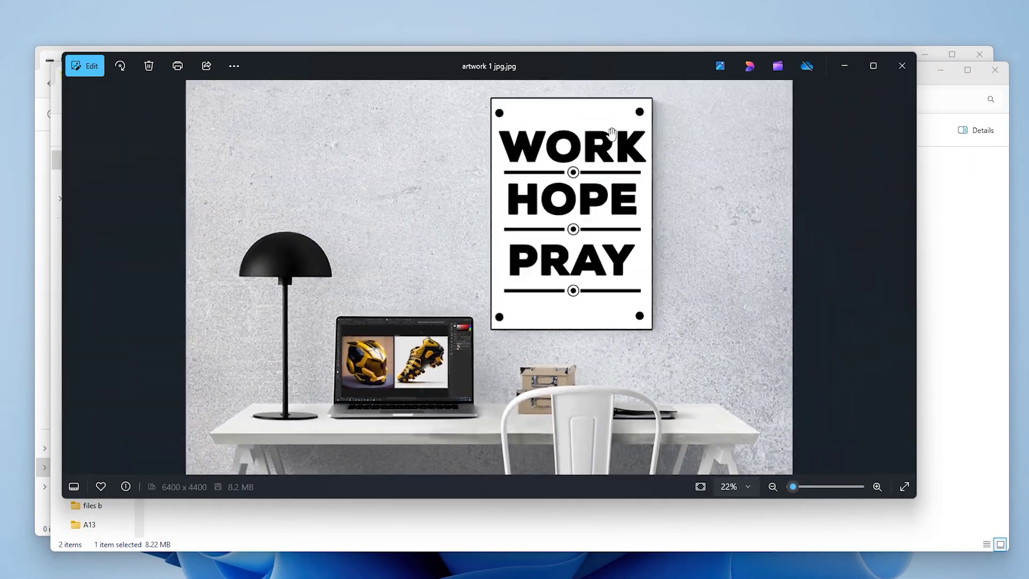
pyautogui.scroll(3, 611, 134)
pyautogui.scroll(-3, 590, 155)
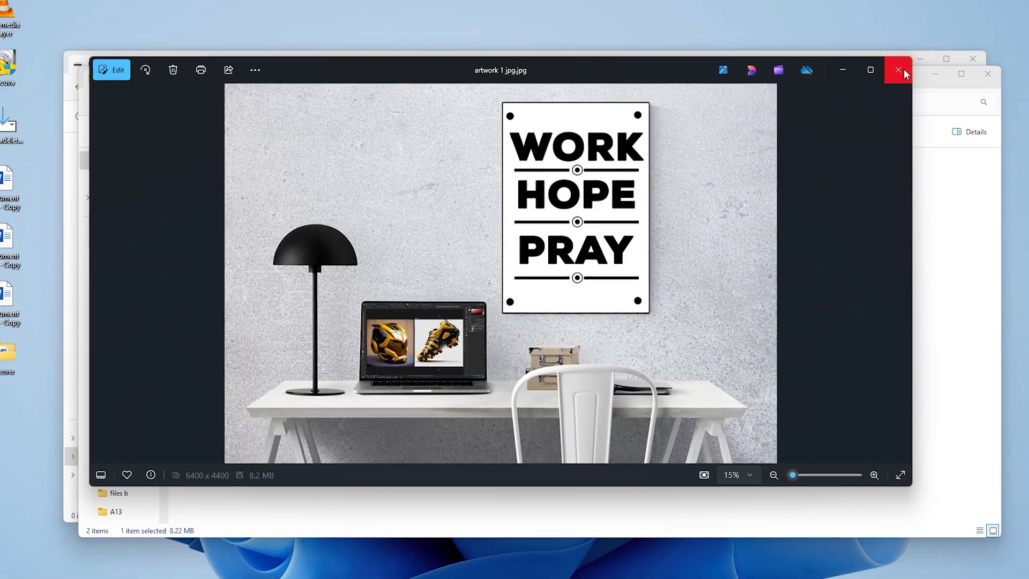
pyautogui.click(905, 66)
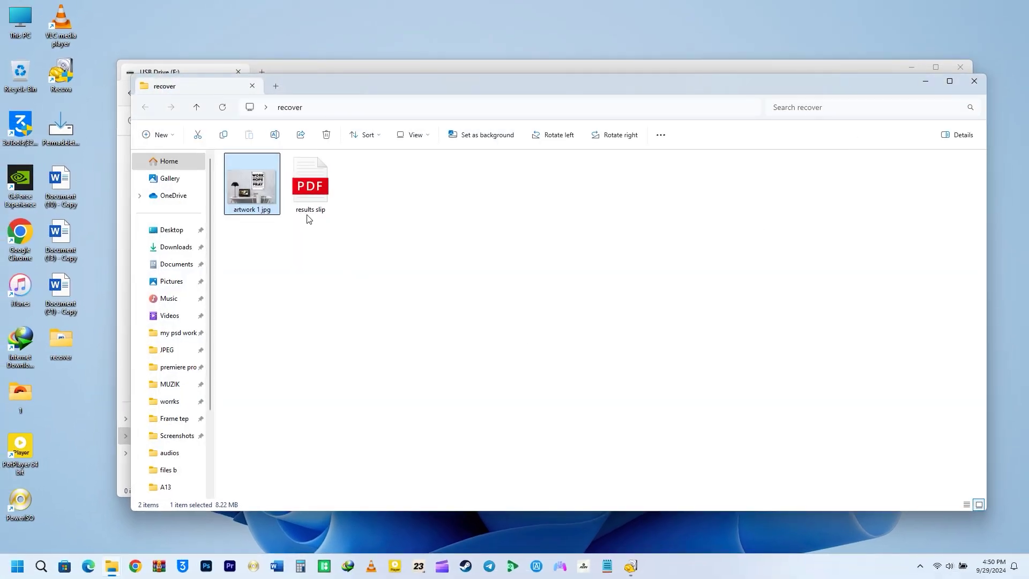
pyautogui.click(309, 188)
pyautogui.doubleClick(309, 187)
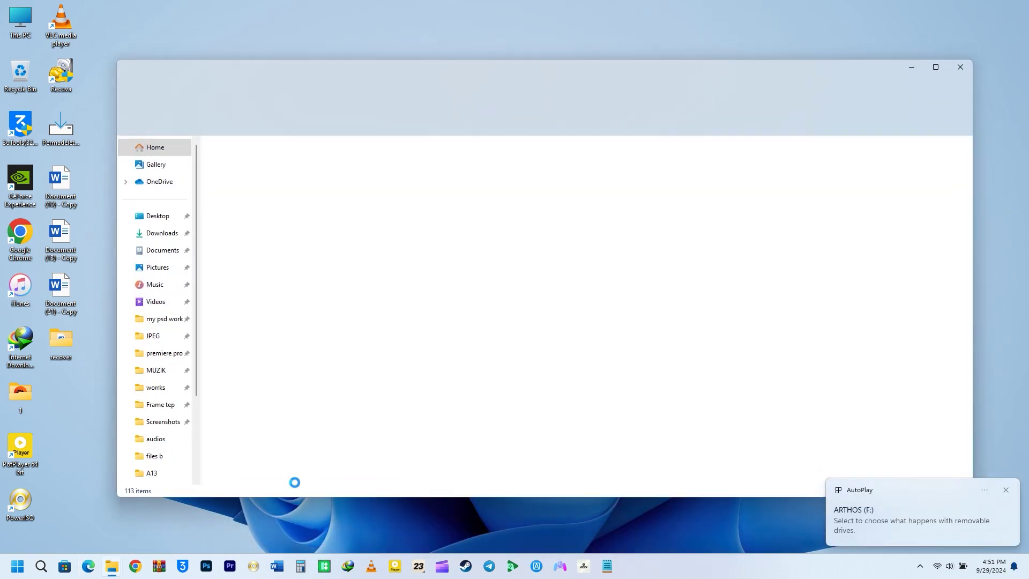
# Step: Open the ARTHOS (F:) drive in File Explorer and launch Recuva again
pyautogui.scroll(-2, 184, 452)
pyautogui.click(167, 435)
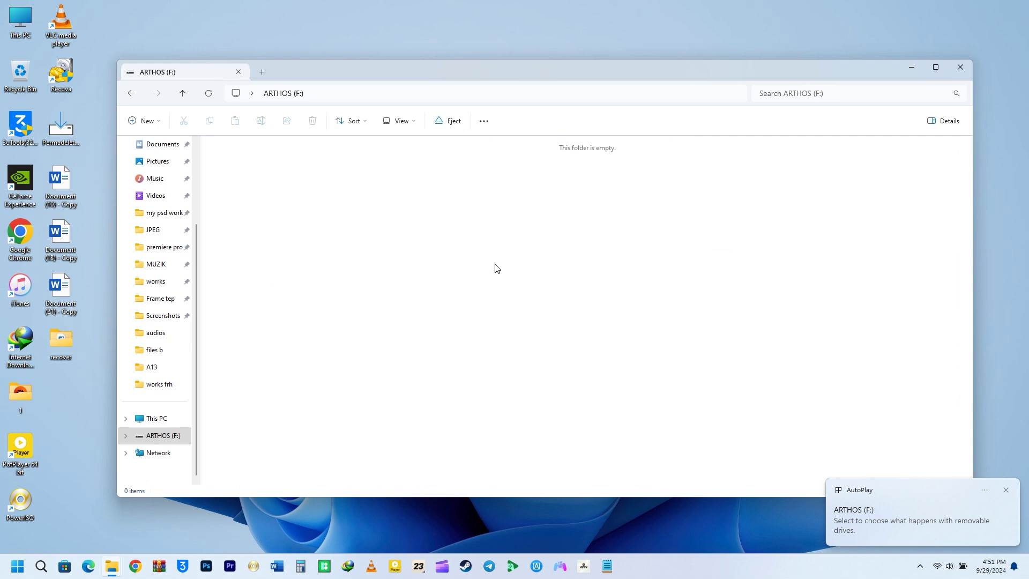
pyautogui.doubleClick(66, 67)
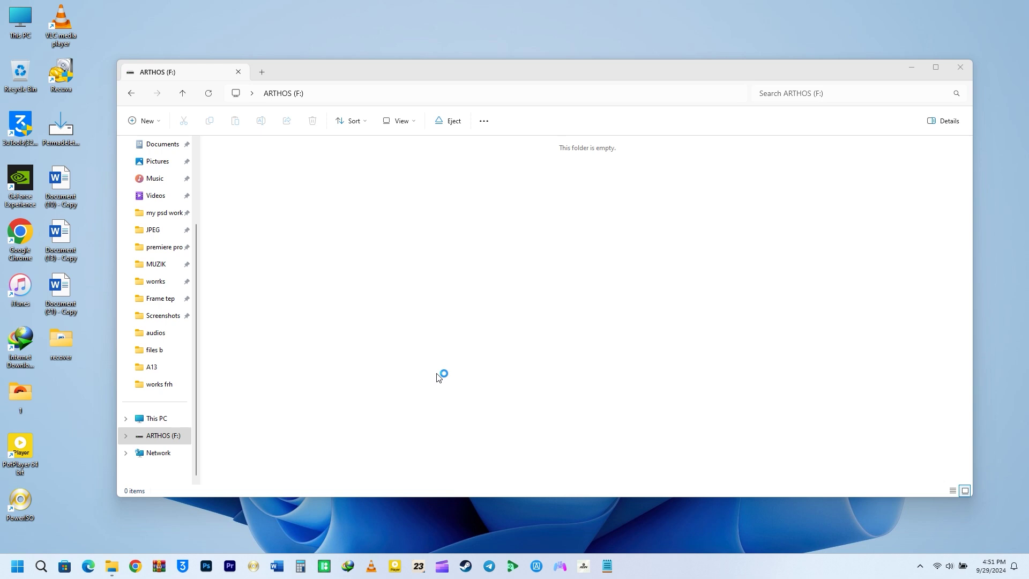
# Step: Start a Recuva scan for All Files in the specific location ARTHOS (F:)
pyautogui.click(584, 386)
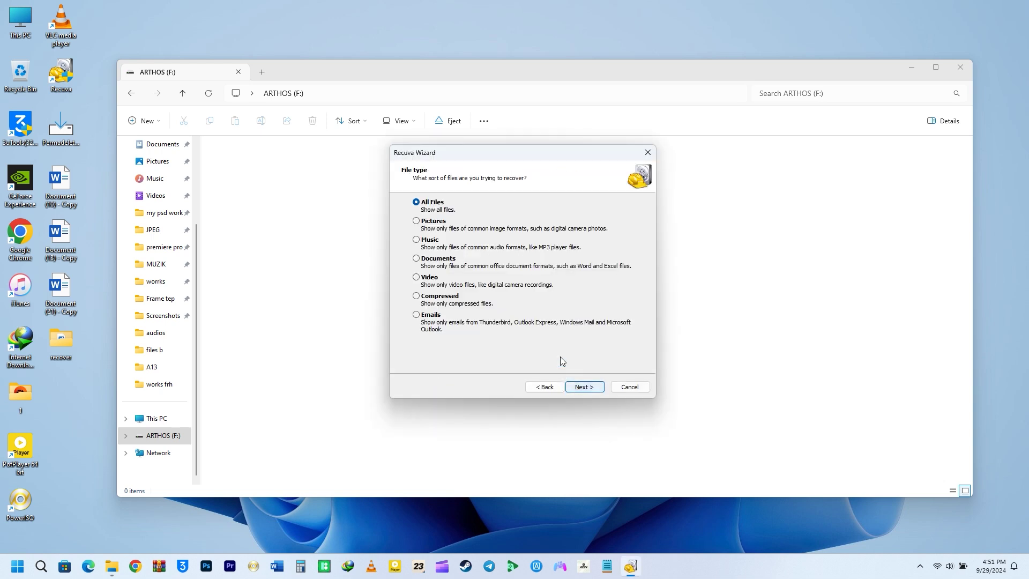
pyautogui.click(586, 387)
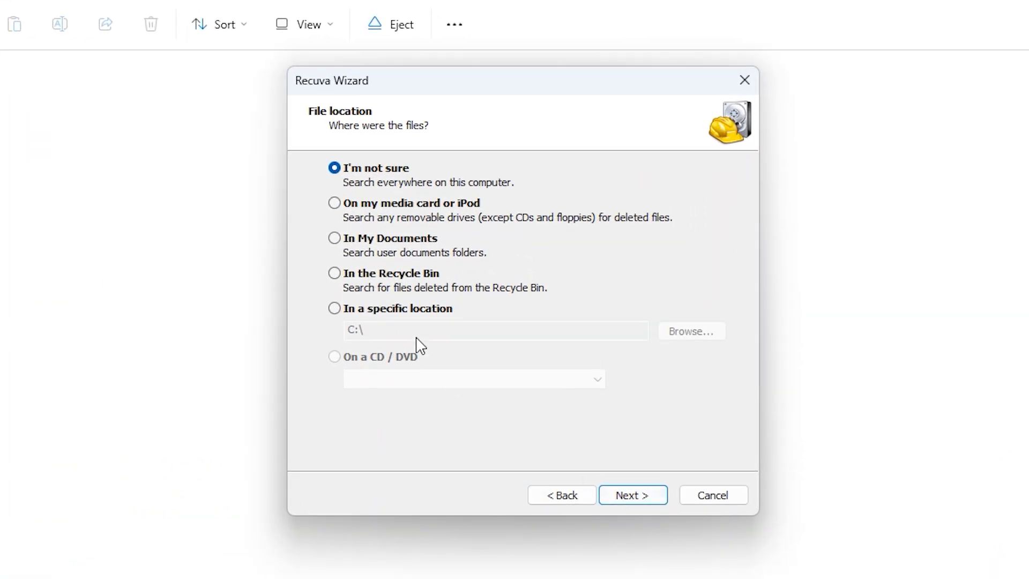
pyautogui.click(413, 310)
pyautogui.click(685, 329)
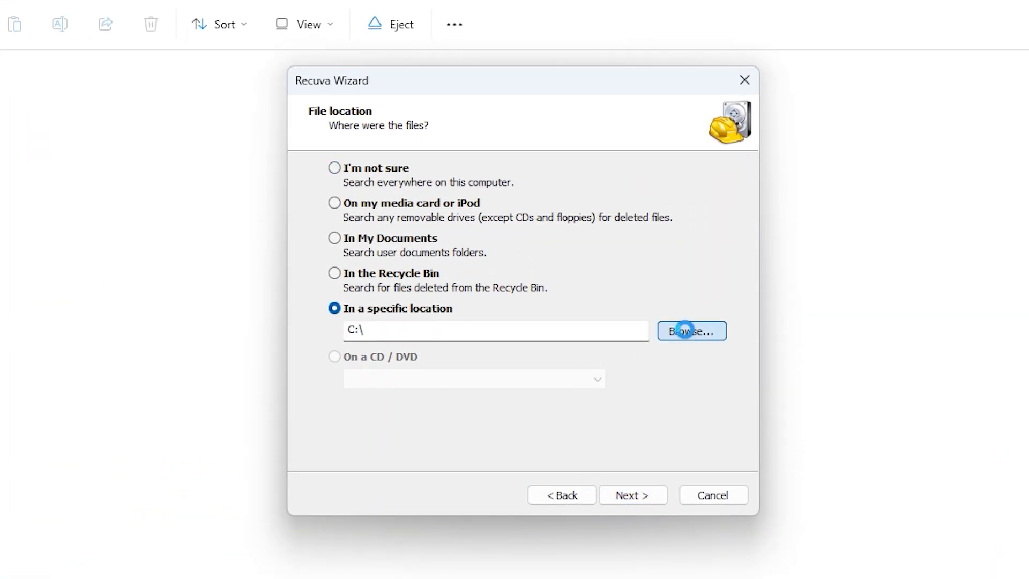
pyautogui.click(449, 340)
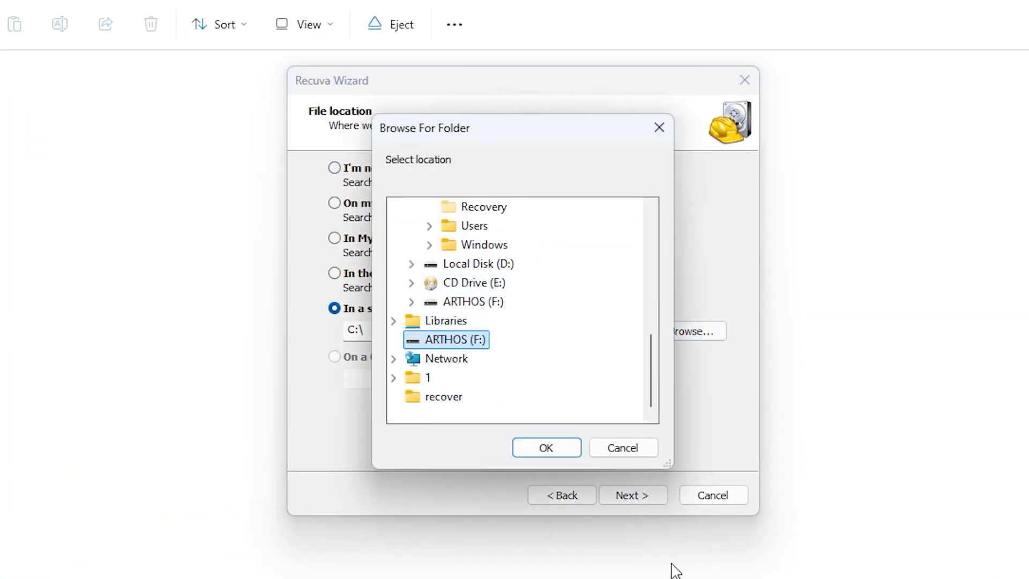
pyautogui.click(542, 450)
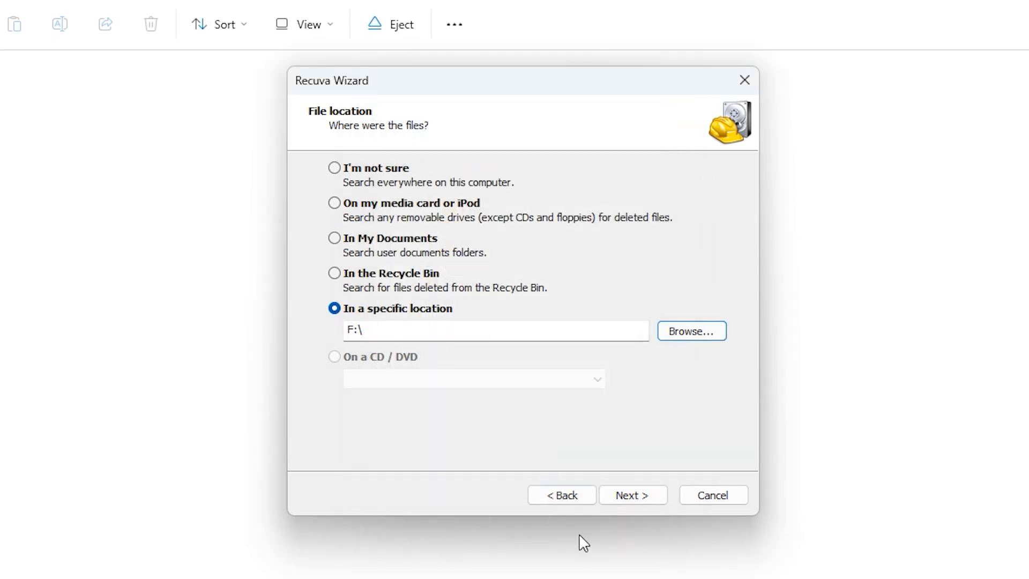
pyautogui.click(643, 497)
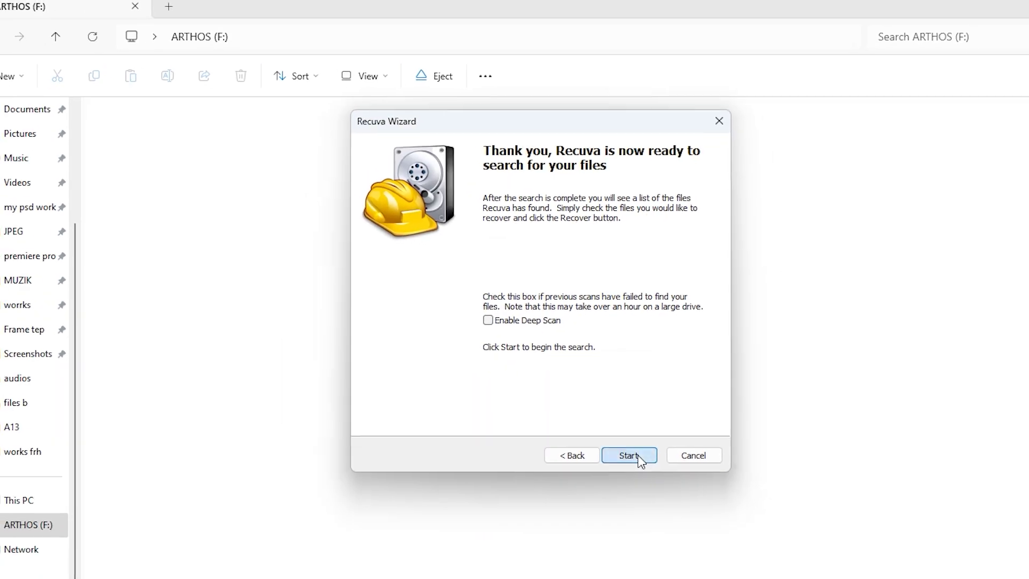
pyautogui.click(637, 456)
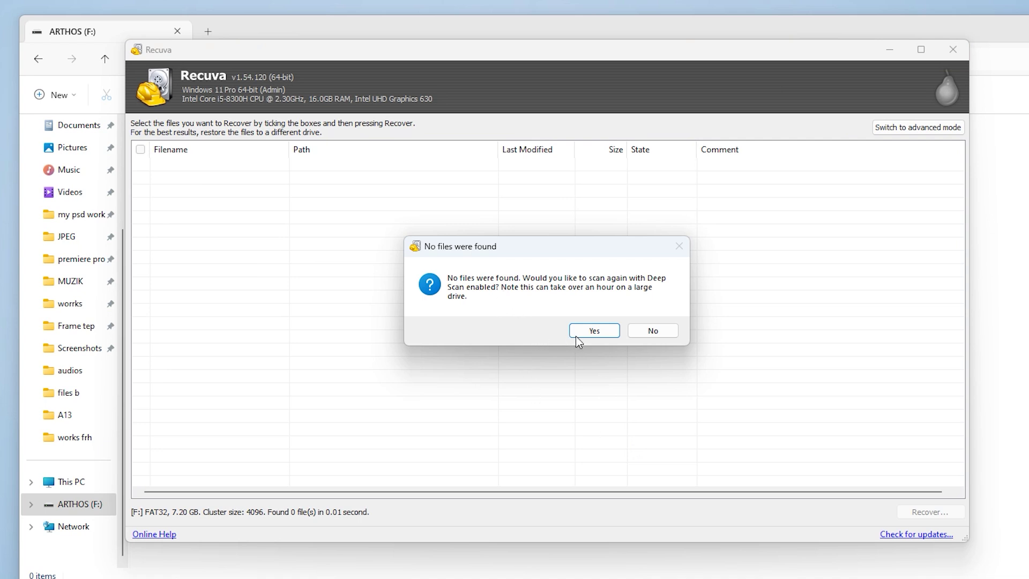
# Step: Rescan drive F: with Deep Scan and review the list of found files
pyautogui.click(594, 331)
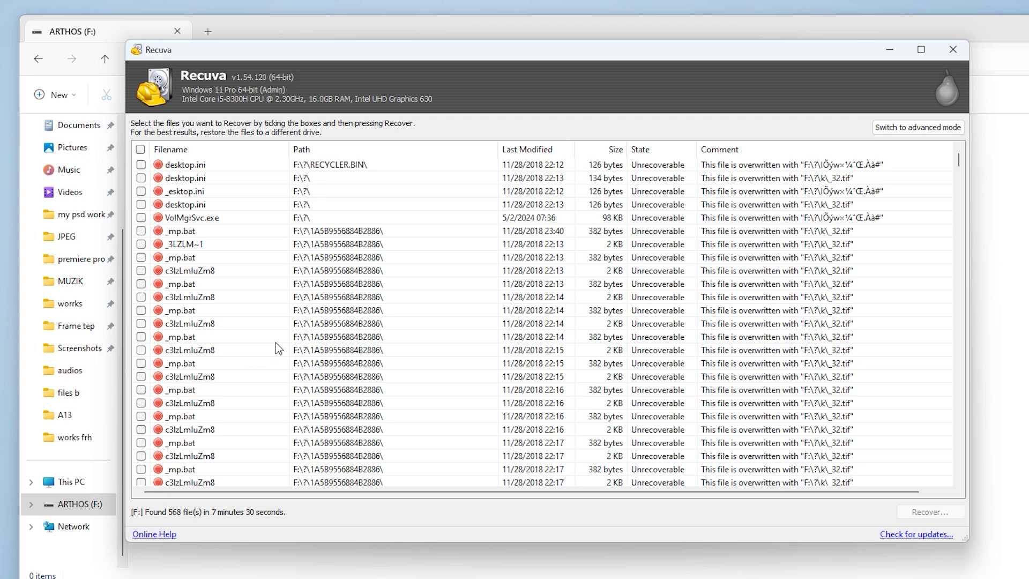
pyautogui.scroll(-20, 276, 342)
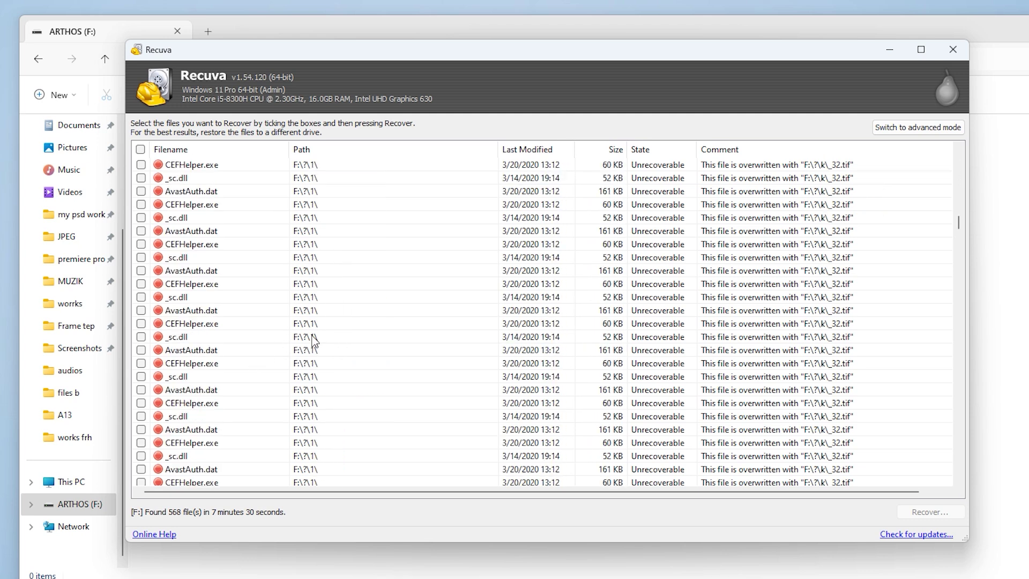
pyautogui.scroll(-20, 312, 343)
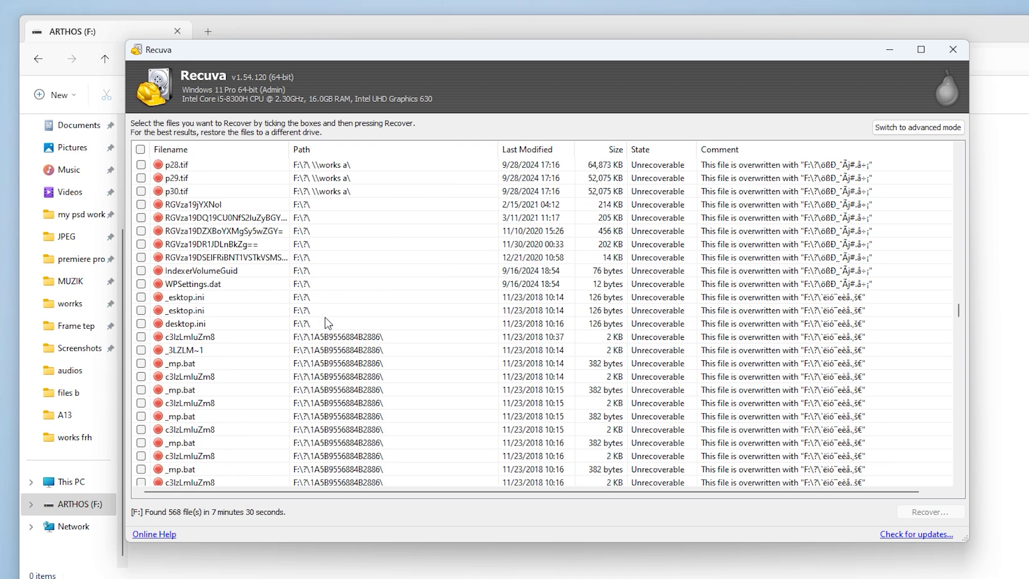
pyautogui.scroll(-20, 328, 321)
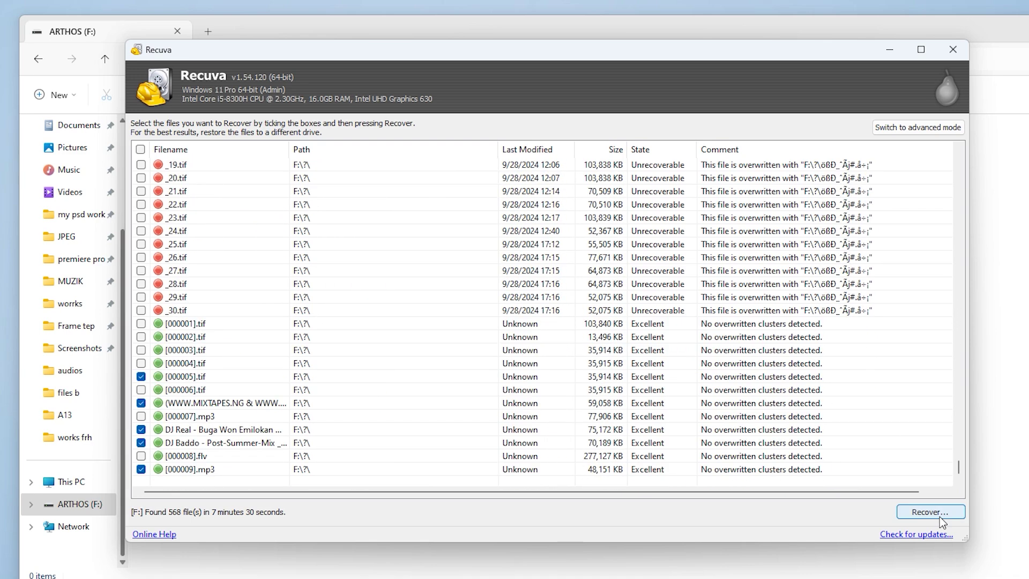
# Step: Recover the five checked files into the 'recover' folder
pyautogui.click(940, 517)
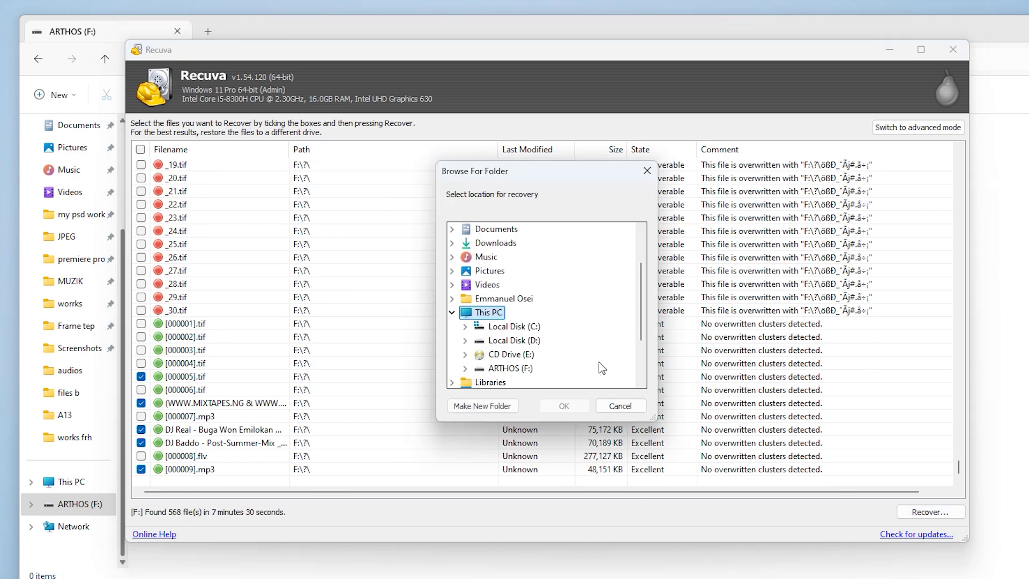
pyautogui.scroll(-2, 599, 362)
pyautogui.click(487, 375)
pyautogui.click(569, 405)
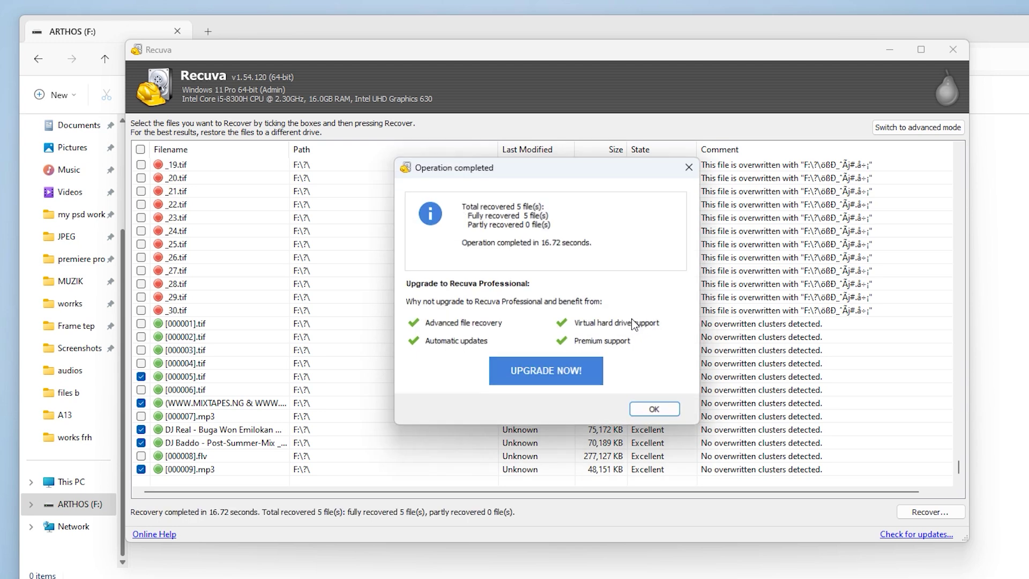
pyautogui.click(667, 414)
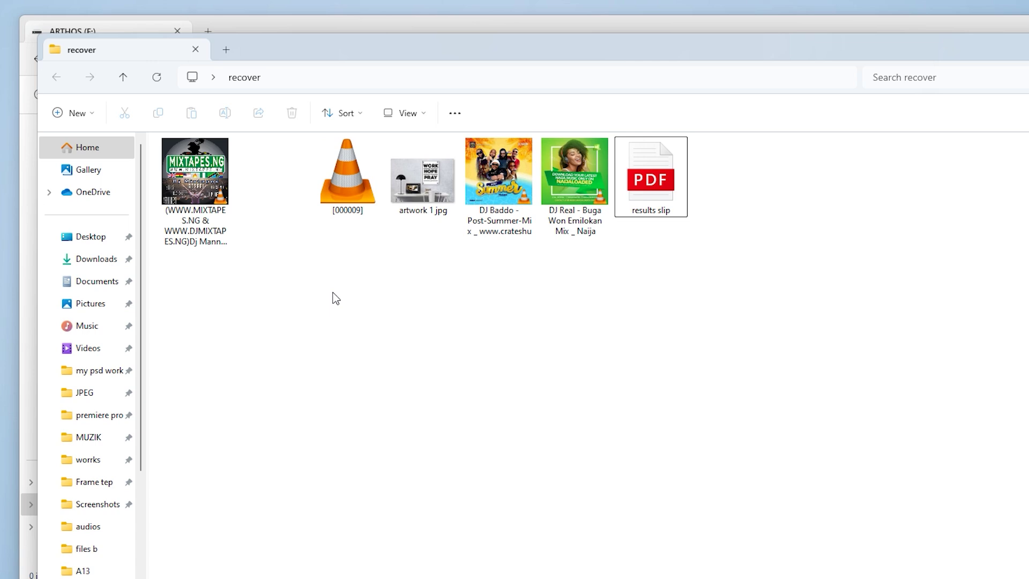
# Step: Open one recovered image from the 'recover' folder to check it, then close the preview with Alt+F4
pyautogui.doubleClick(271, 172)
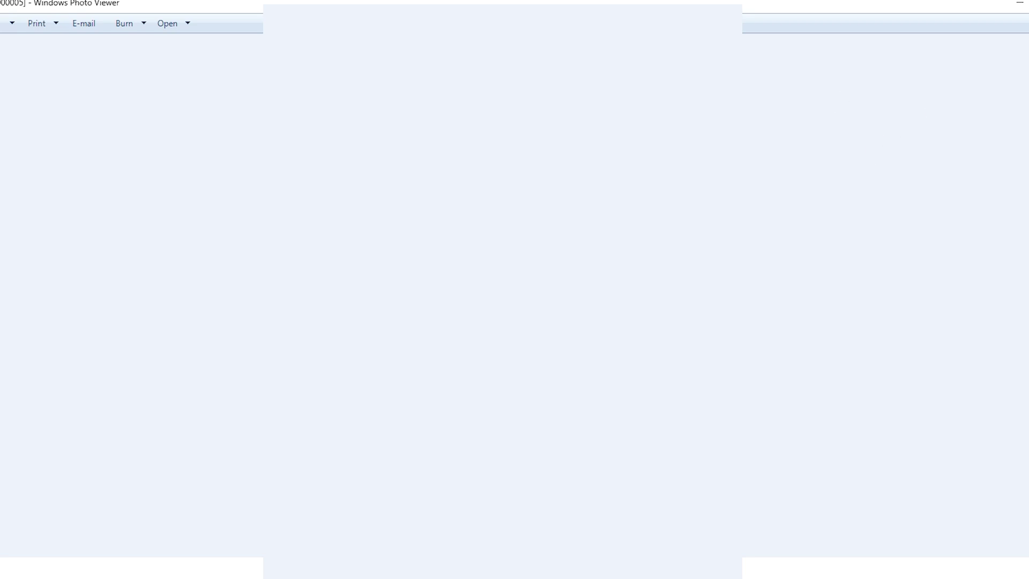
pyautogui.hotkey('alt', 'F4')
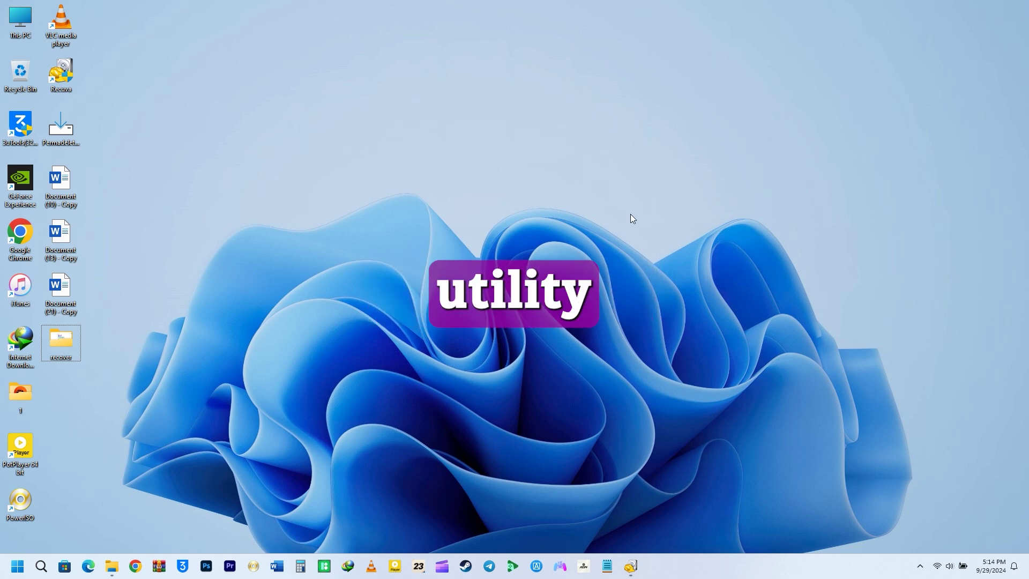
# Step: Install Permadelete 0.6.2 with desktop and Send To shortcuts, not launching it afterwards
pyautogui.moveTo(59, 130); pyautogui.dragTo(558, 239)
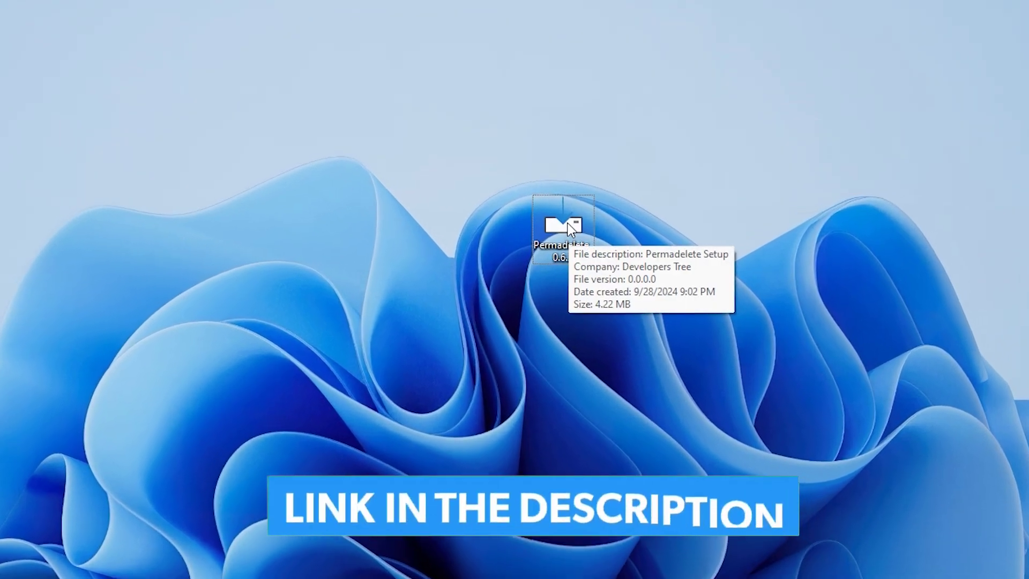
pyautogui.doubleClick(560, 232)
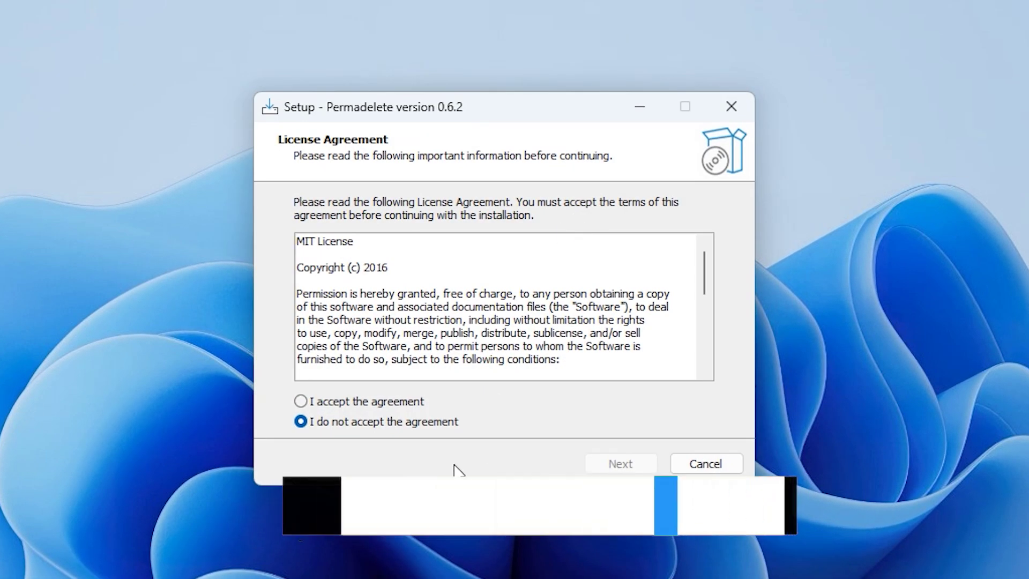
pyautogui.click(376, 402)
pyautogui.click(635, 464)
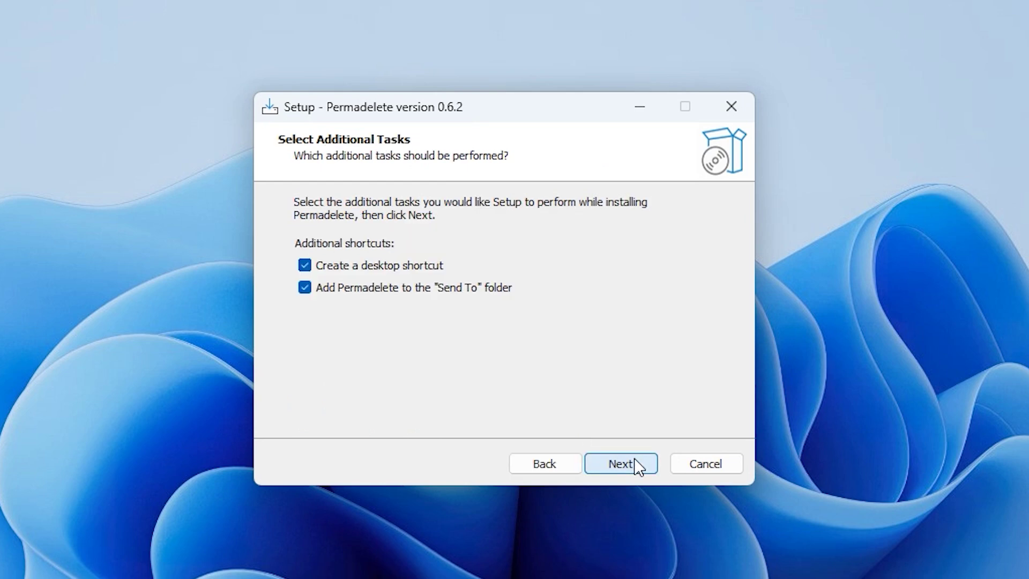
pyautogui.click(636, 465)
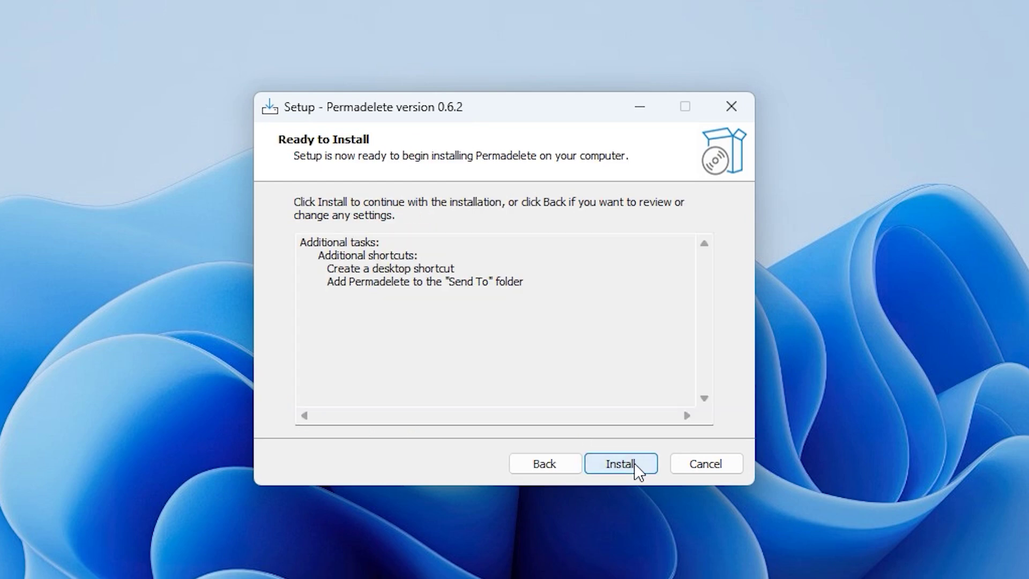
pyautogui.click(635, 464)
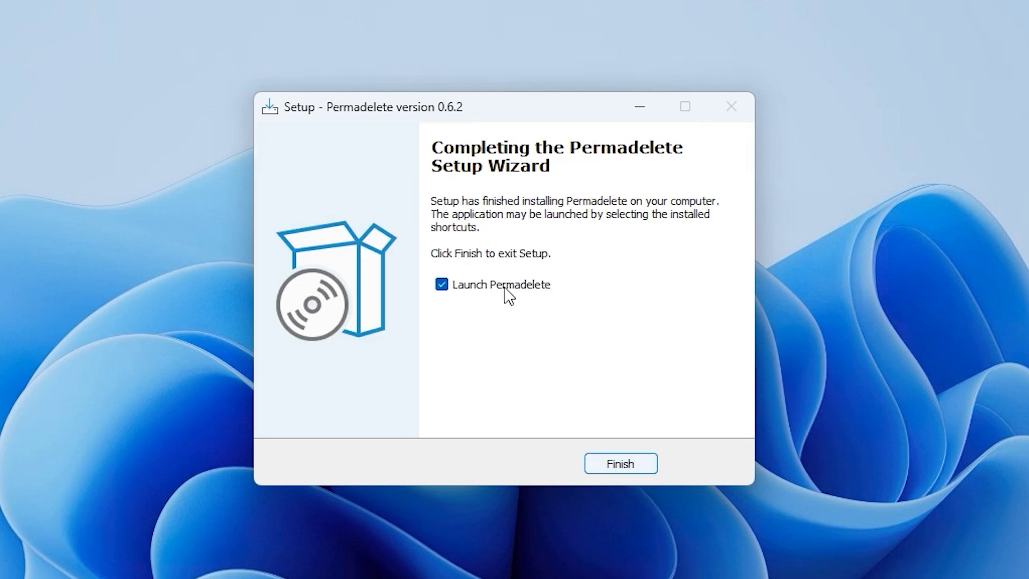
pyautogui.click(504, 286)
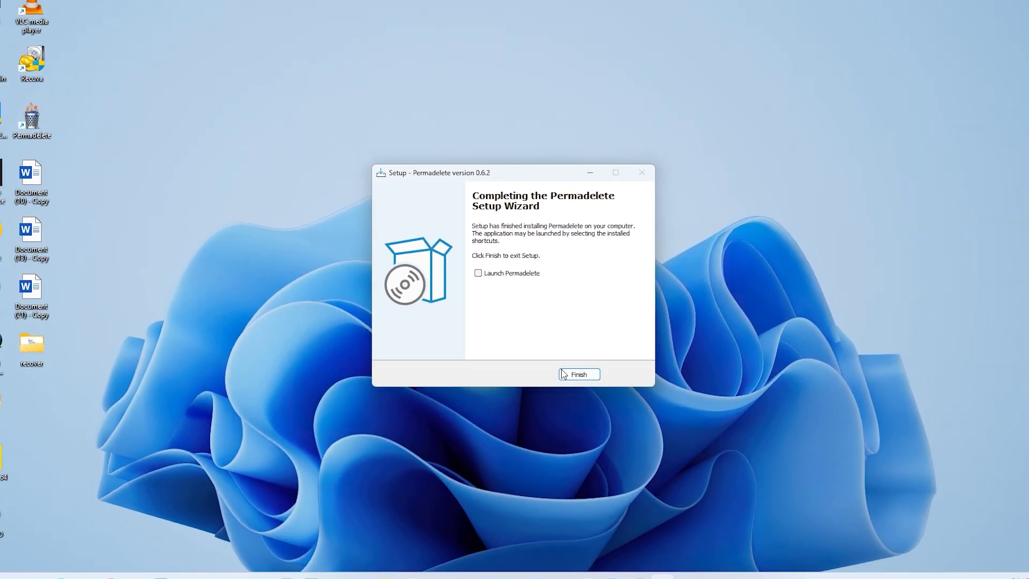
pyautogui.click(563, 374)
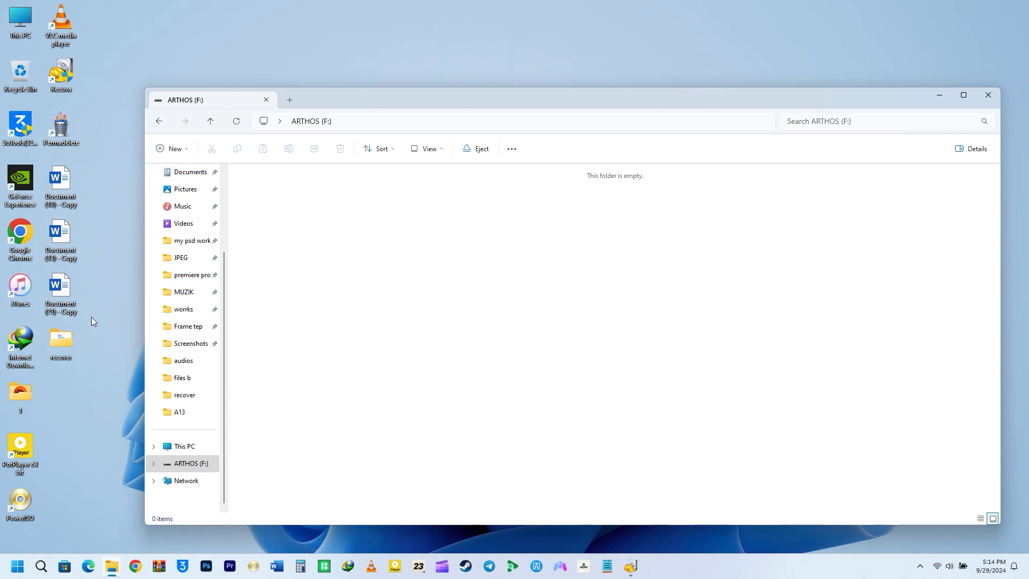
# Step: Copy the three desktop Word documents onto ARTHOS (F:) and open Document (10) - Copy
pyautogui.moveTo(91, 320); pyautogui.dragTo(565, 249)
pyautogui.click(604, 342)
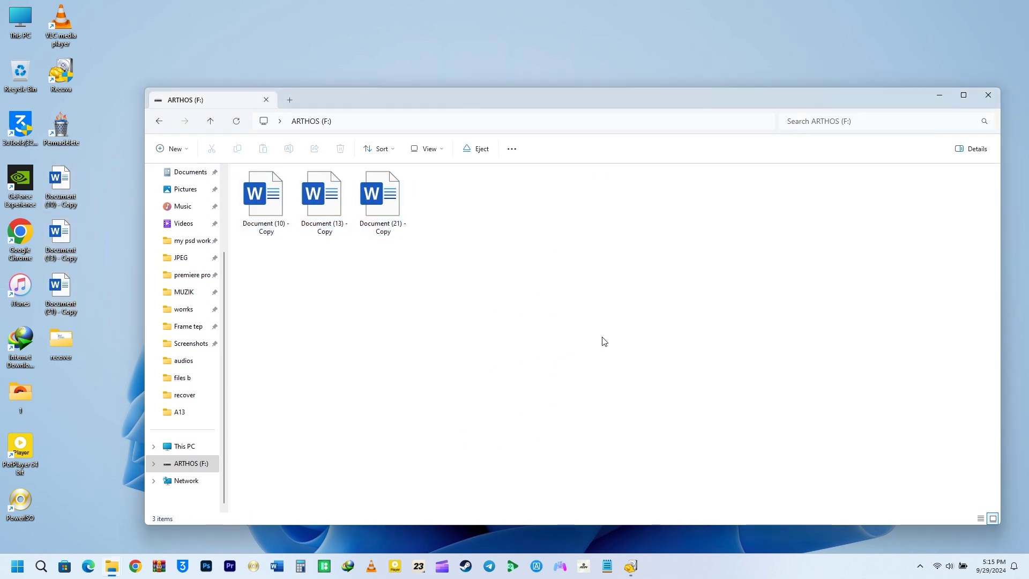
pyautogui.click(260, 194)
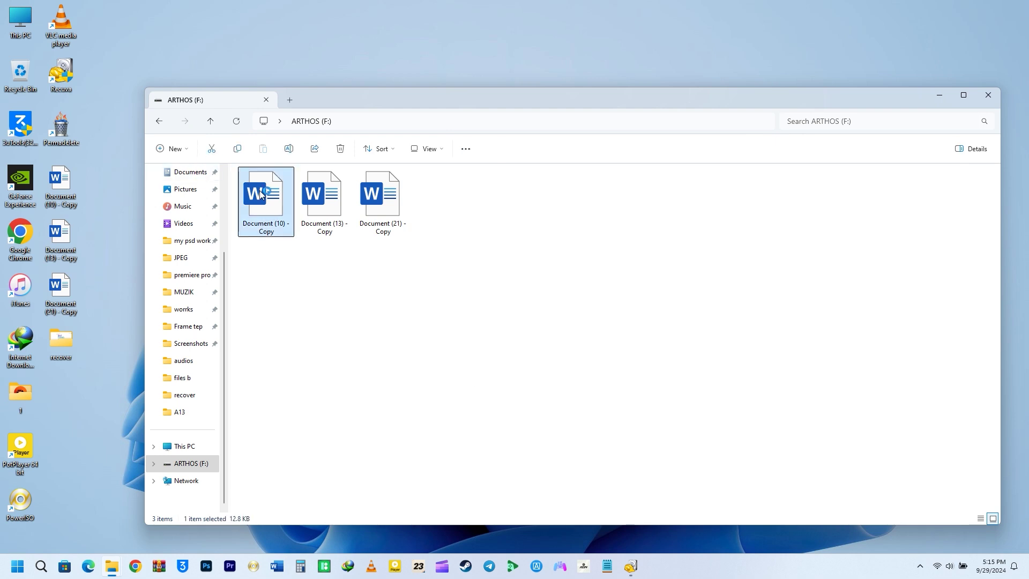
pyautogui.doubleClick(260, 194)
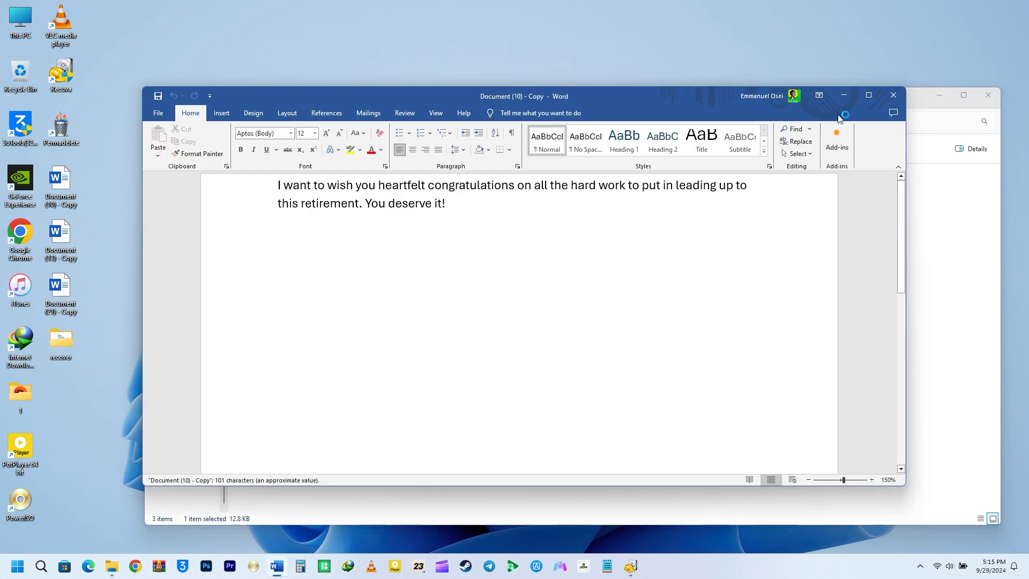
# Step: Close Document (10) - Copy, then open and close Document (21) - Copy in Word
pyautogui.click(893, 96)
pyautogui.doubleClick(380, 204)
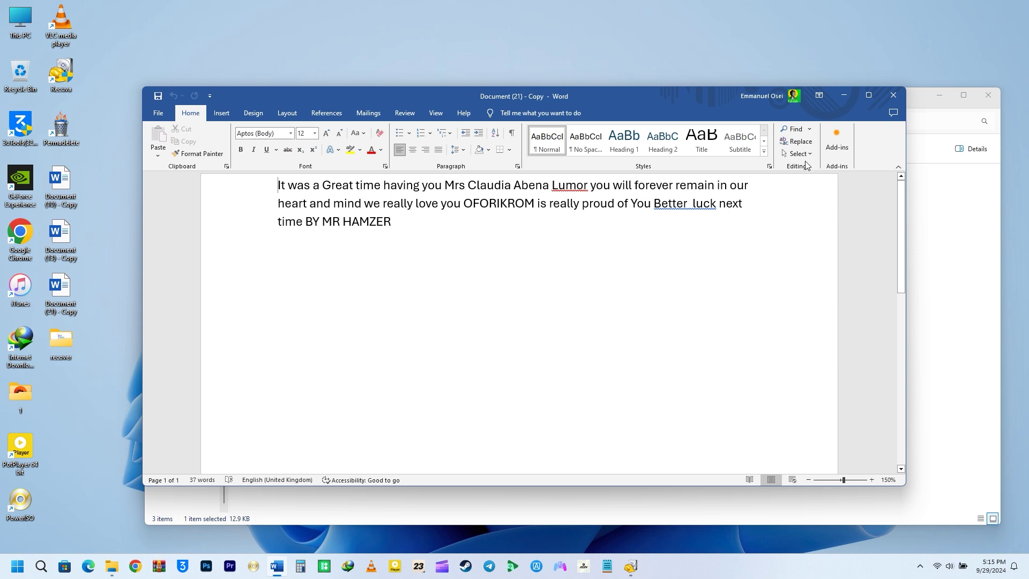
pyautogui.hotkey('alt', 'F4')
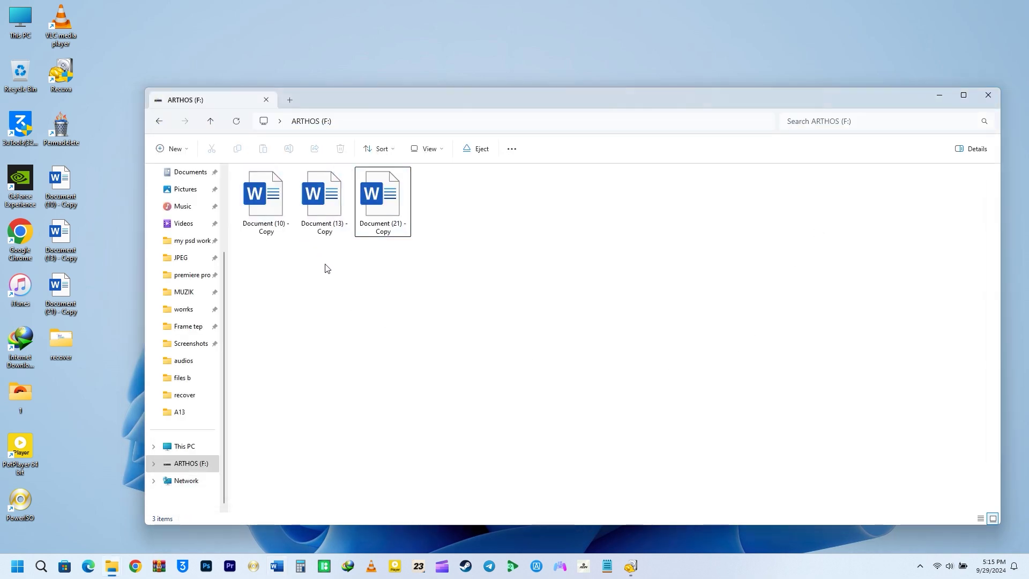
# Step: Permanently delete Document (21) - Copy from ARTHOS (F:) and select the two remaining Word documents
pyautogui.click(390, 195)
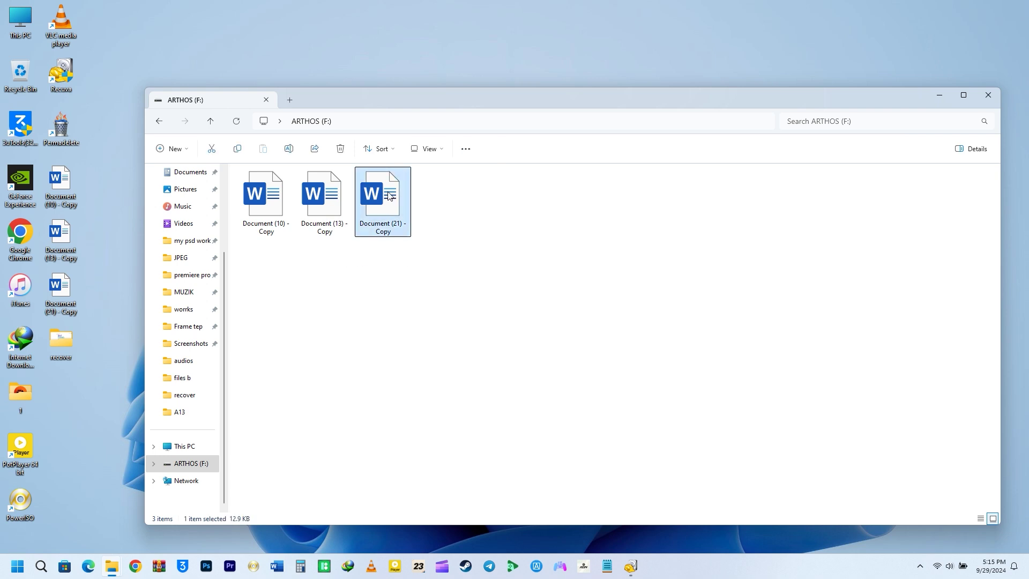
pyautogui.click(341, 148)
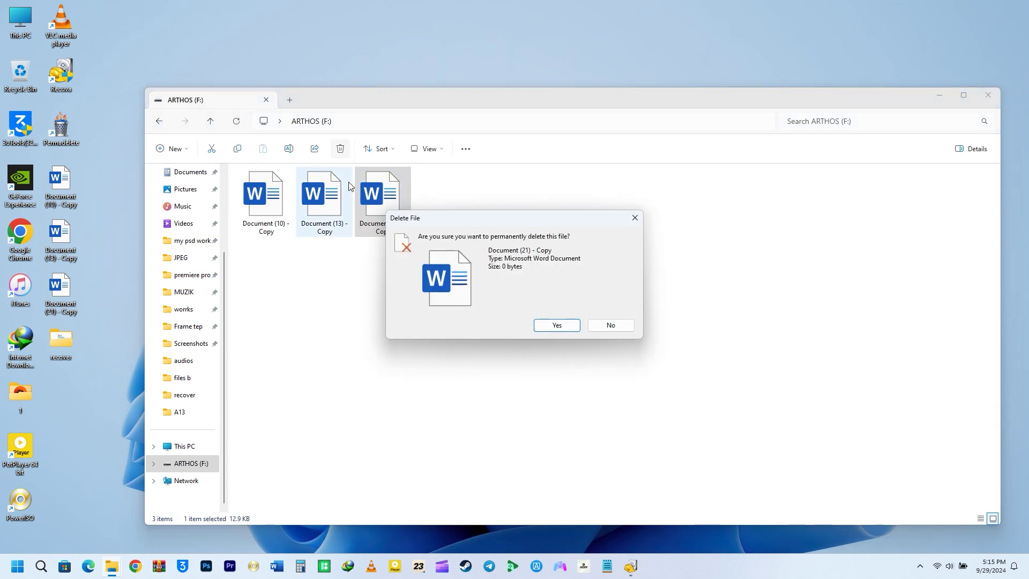
pyautogui.click(539, 328)
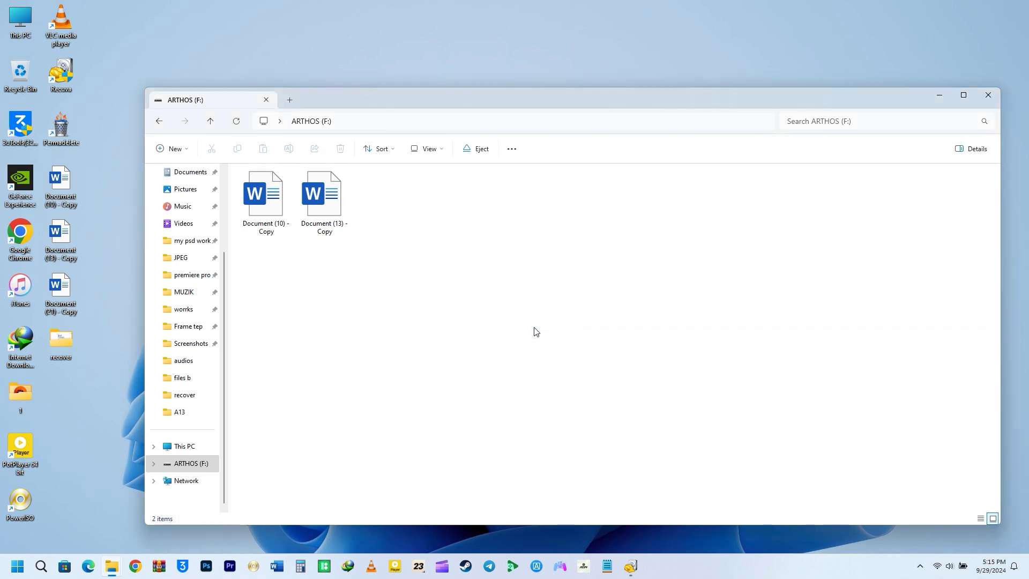
pyautogui.moveTo(396, 258); pyautogui.dragTo(250, 184)
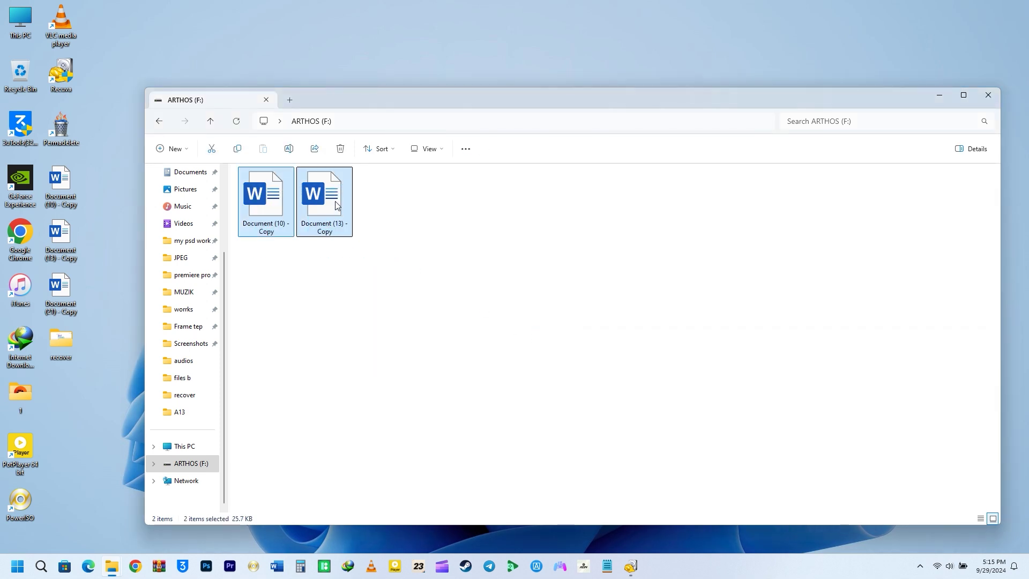
# Step: Send Document (10) - Copy and Document (13) - Copy to Permadelete
pyautogui.rightClick(328, 197)
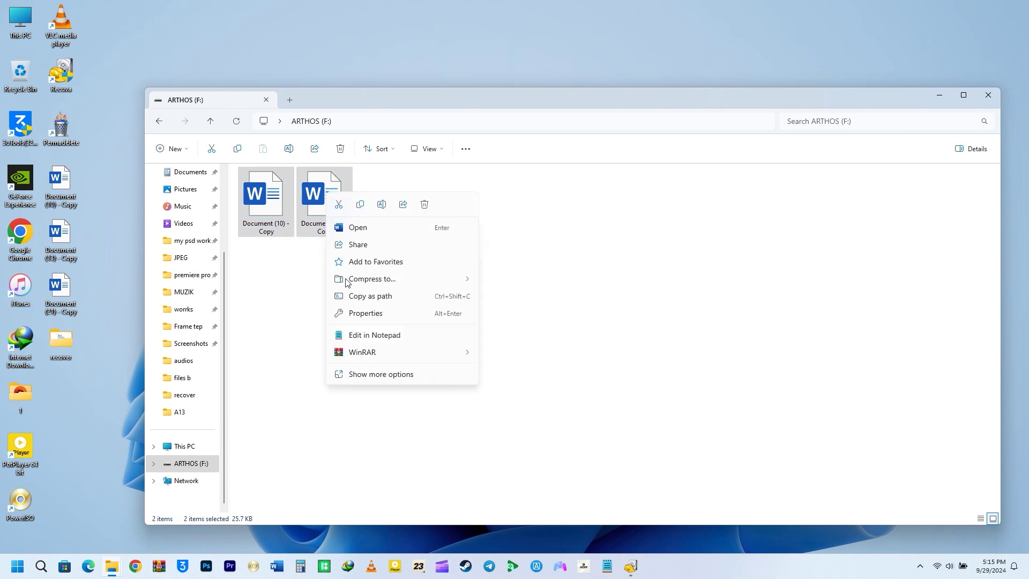
pyautogui.click(383, 375)
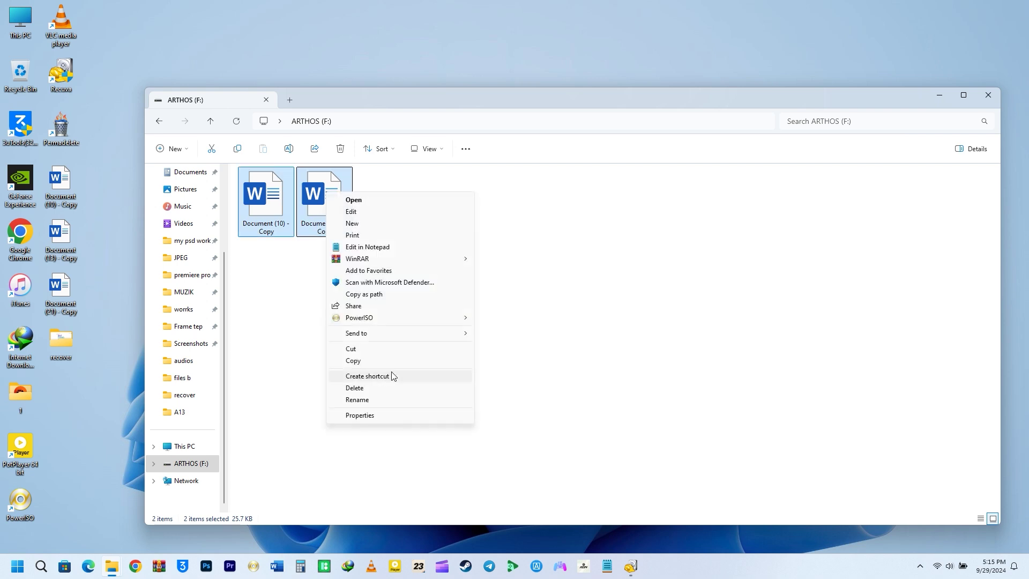
pyautogui.moveTo(432, 335)
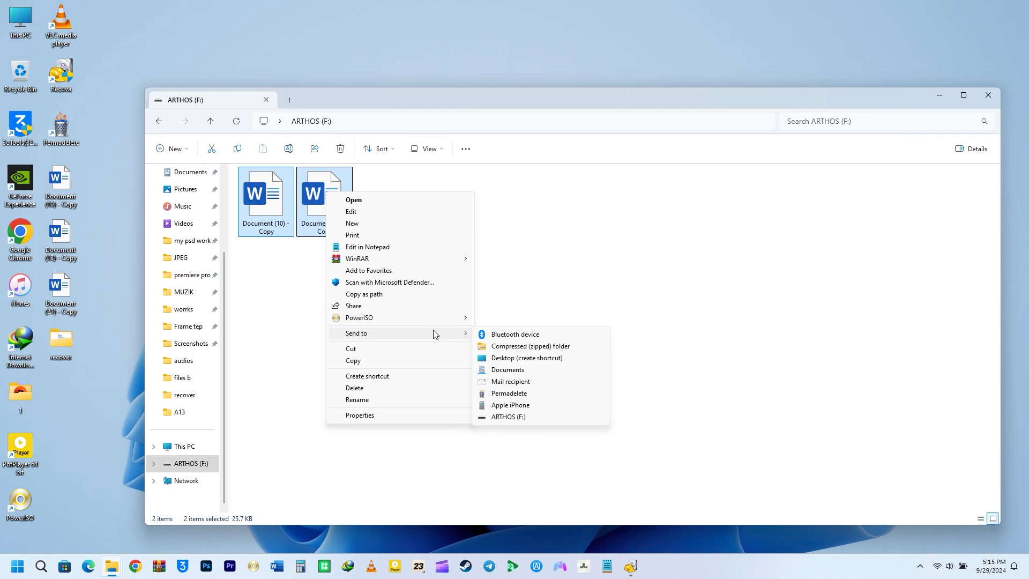
pyautogui.click(509, 393)
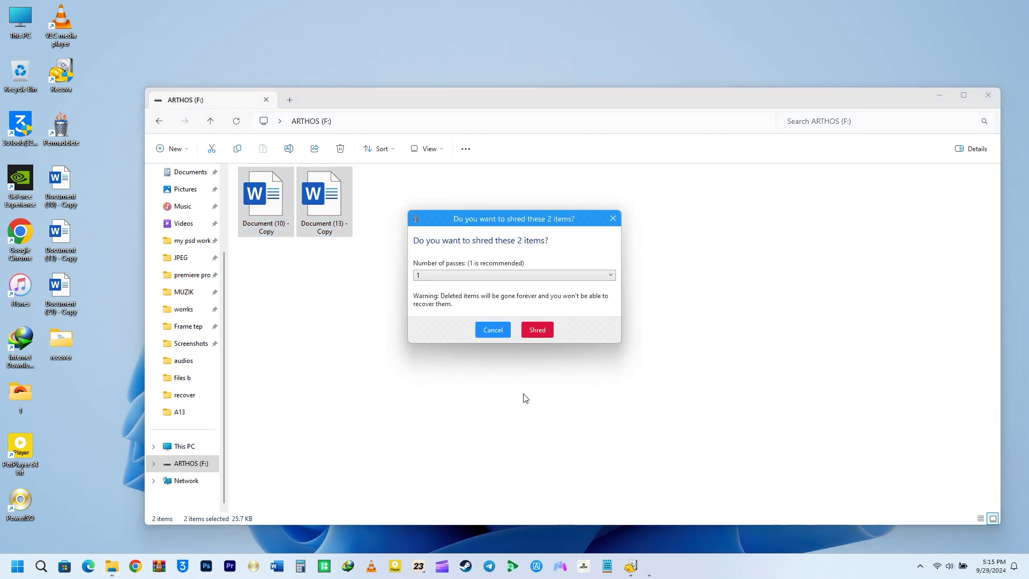
# Step: Shred both document copies with 3 passes, leaving ARTHOS (F:) empty
pyautogui.click(466, 278)
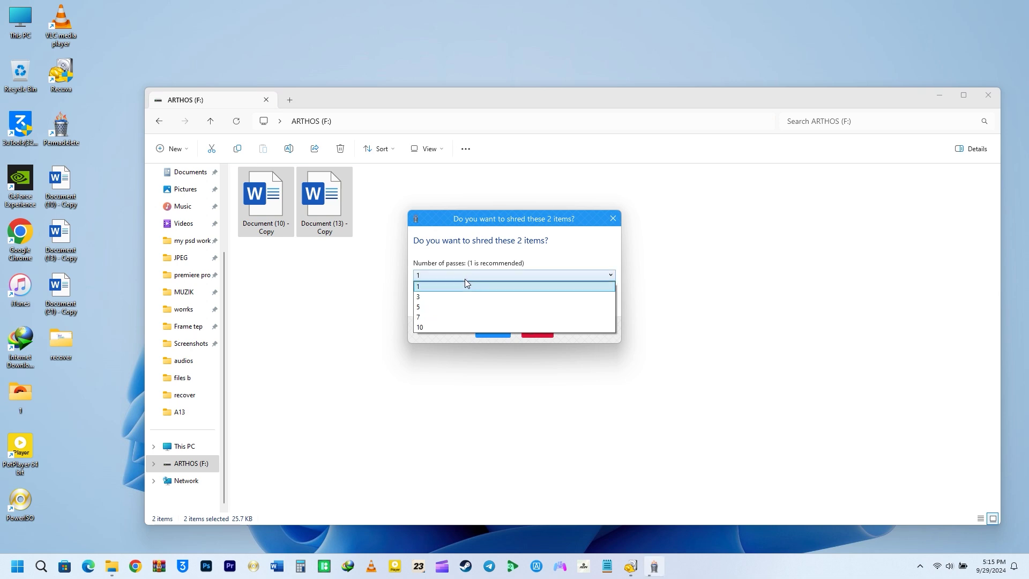
pyautogui.click(445, 300)
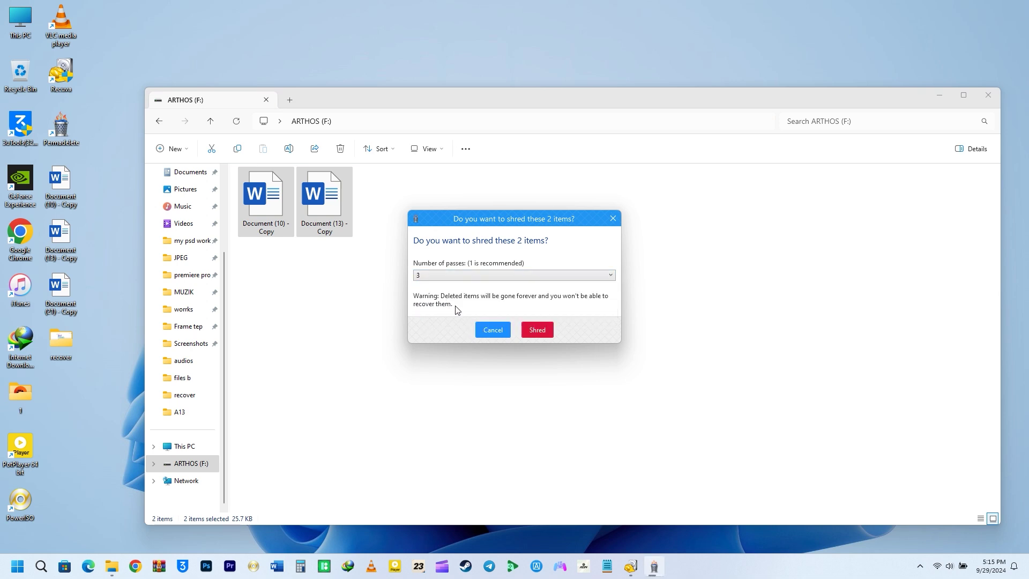
pyautogui.click(542, 333)
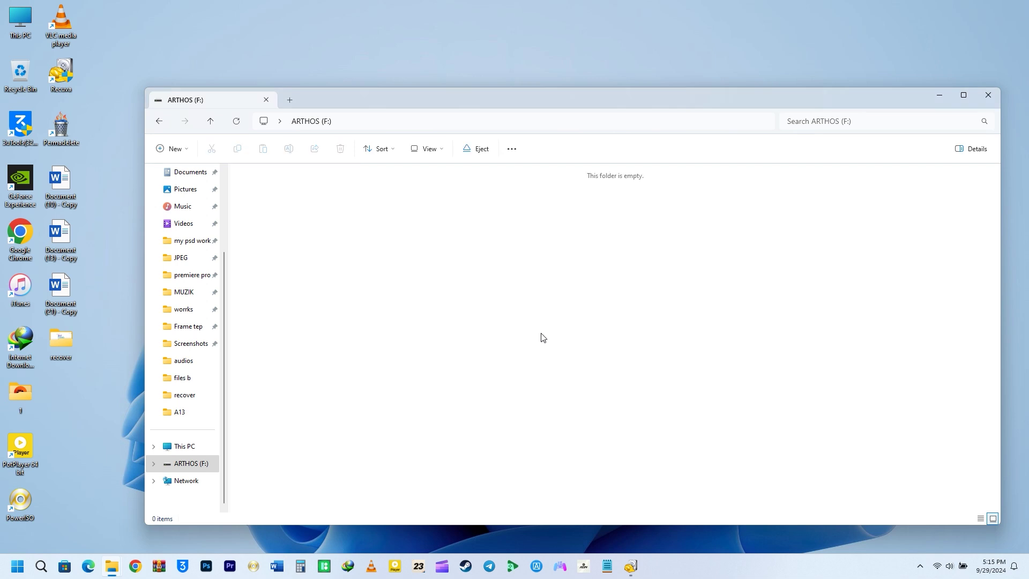
pyautogui.click(630, 566)
# Step: Close the old Recuva results, relaunch the Recuva wizard and limit the search to Documents
pyautogui.click(835, 86)
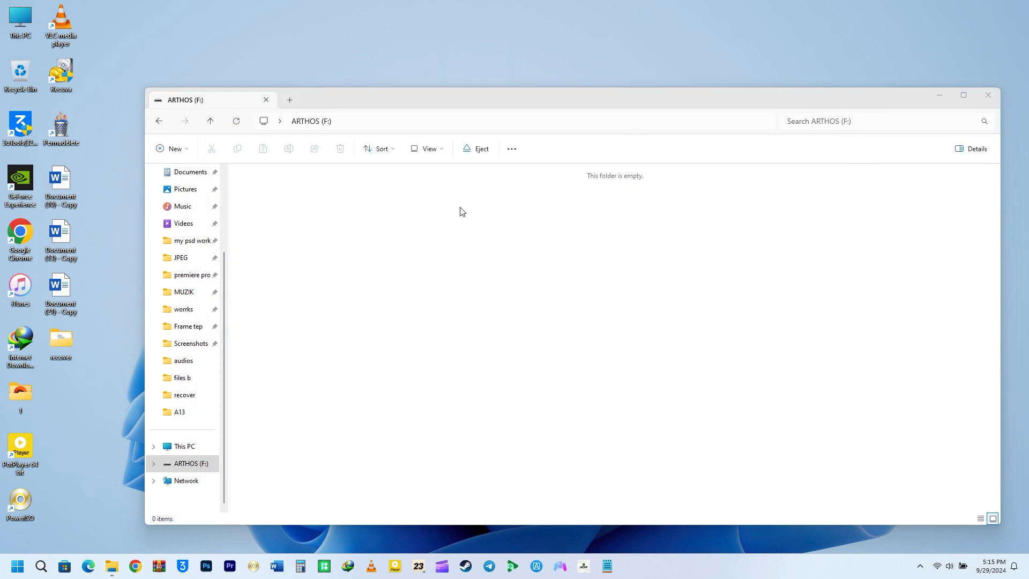
pyautogui.doubleClick(69, 64)
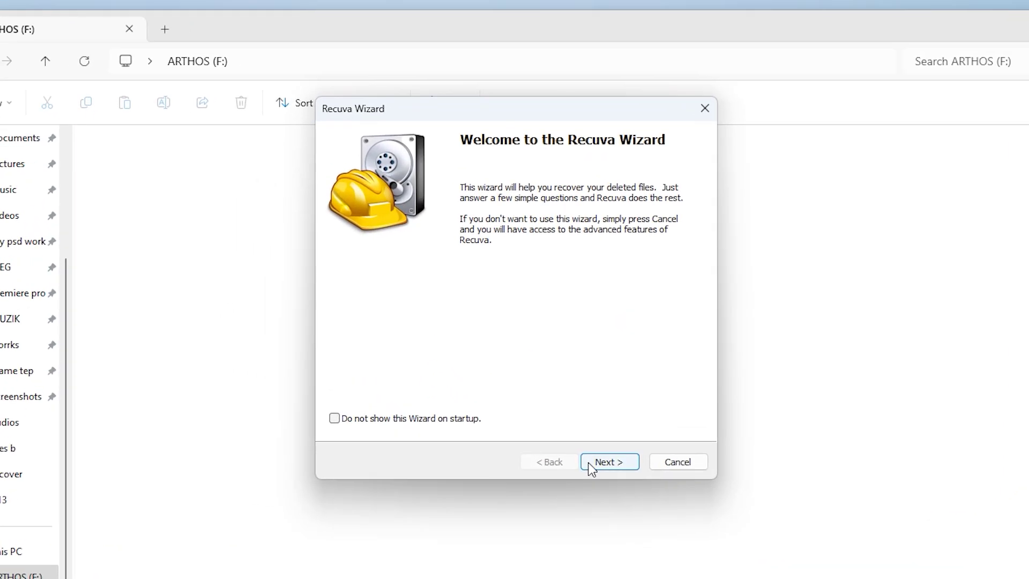
pyautogui.click(589, 399)
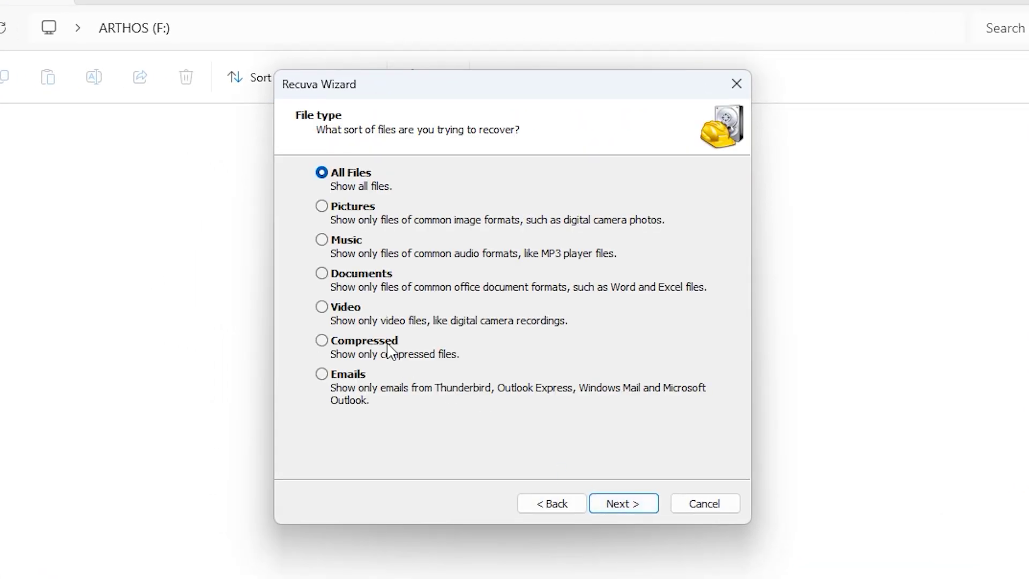
pyautogui.click(322, 278)
pyautogui.click(620, 509)
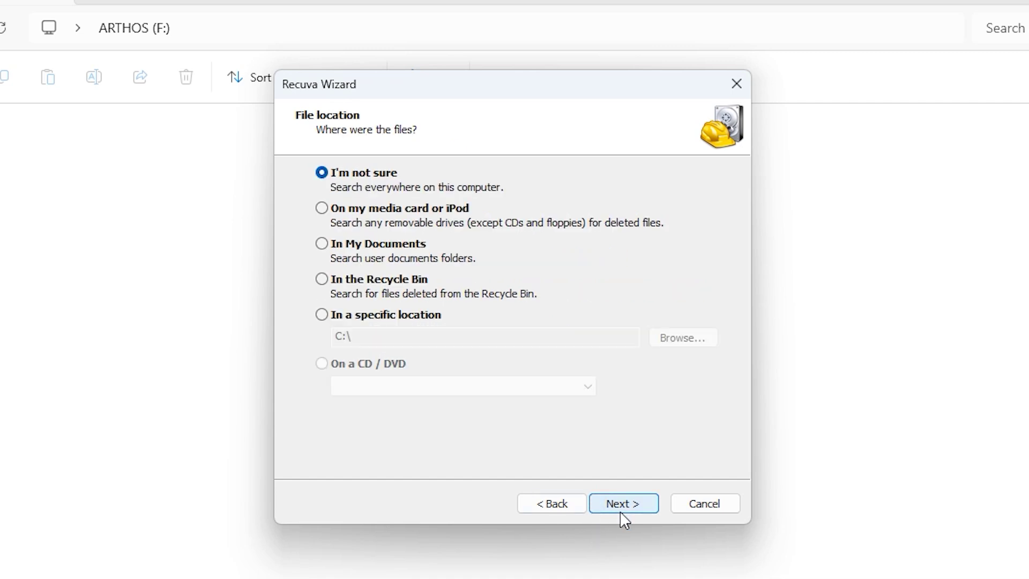
# Step: Set the search location to ARTHOS (F:) and start the scan
pyautogui.click(322, 315)
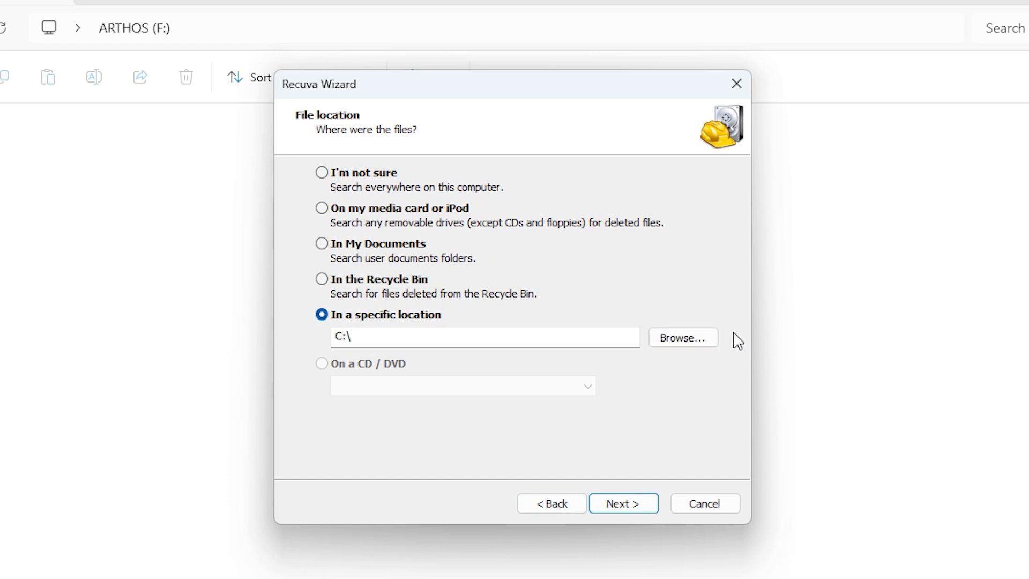
pyautogui.click(704, 344)
pyautogui.scroll(-3, 485, 321)
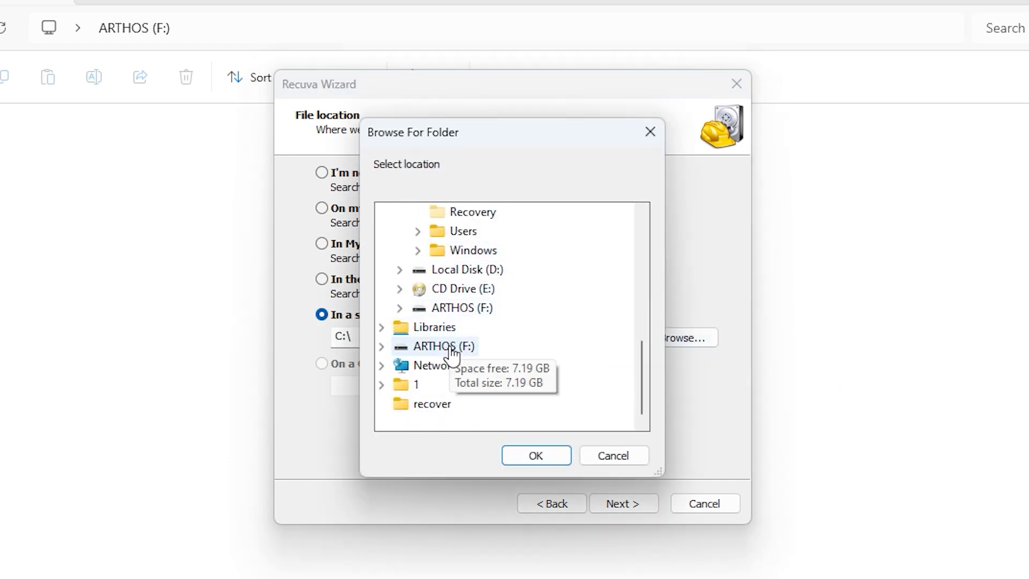
pyautogui.click(450, 348)
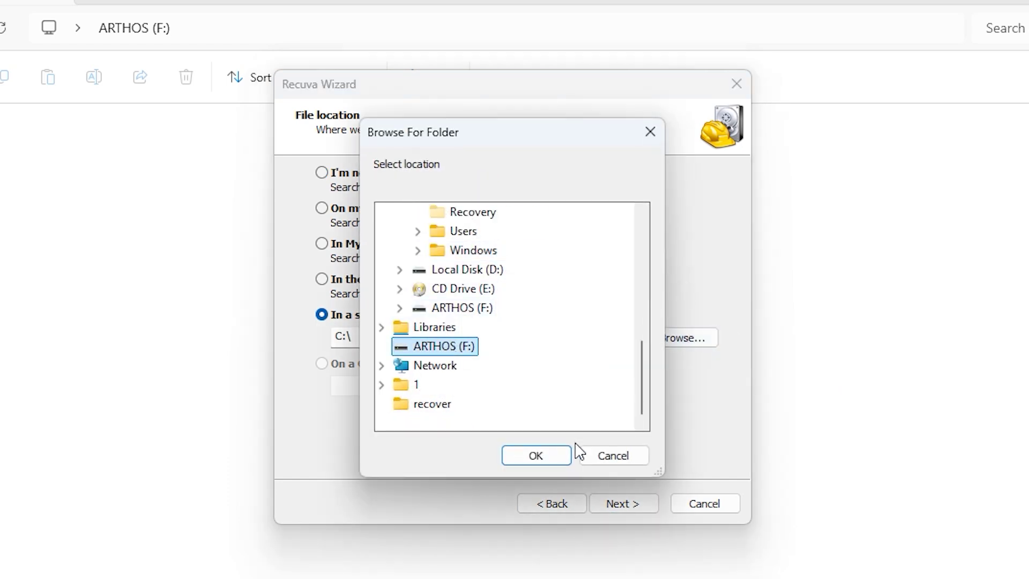
pyautogui.click(535, 458)
pyautogui.click(614, 508)
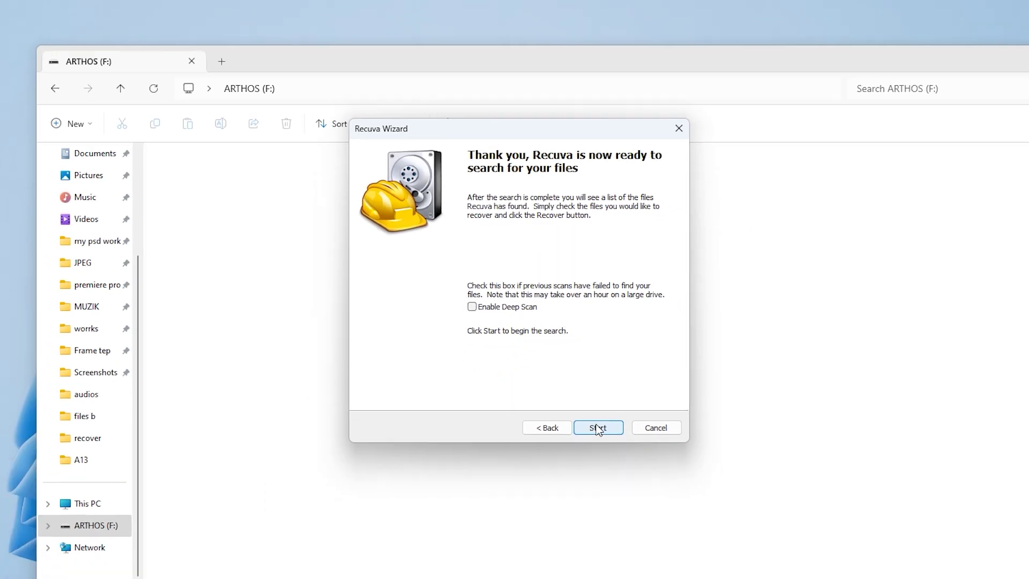
pyautogui.click(598, 428)
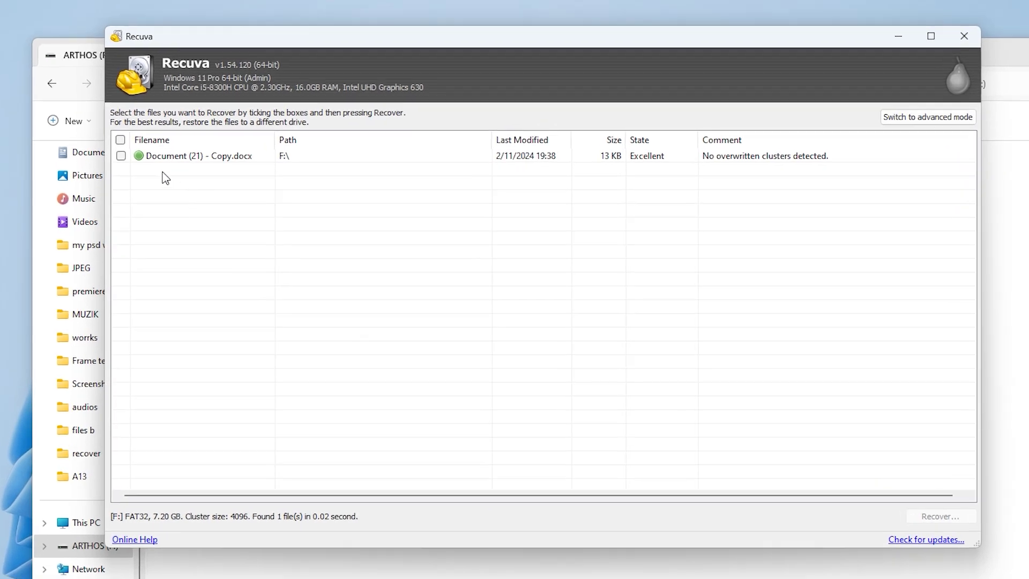
# Step: Recover Document (21) - Copy.docx into the recover folder
pyautogui.click(120, 156)
pyautogui.click(930, 518)
pyautogui.scroll(-2, 535, 326)
pyautogui.click(495, 369)
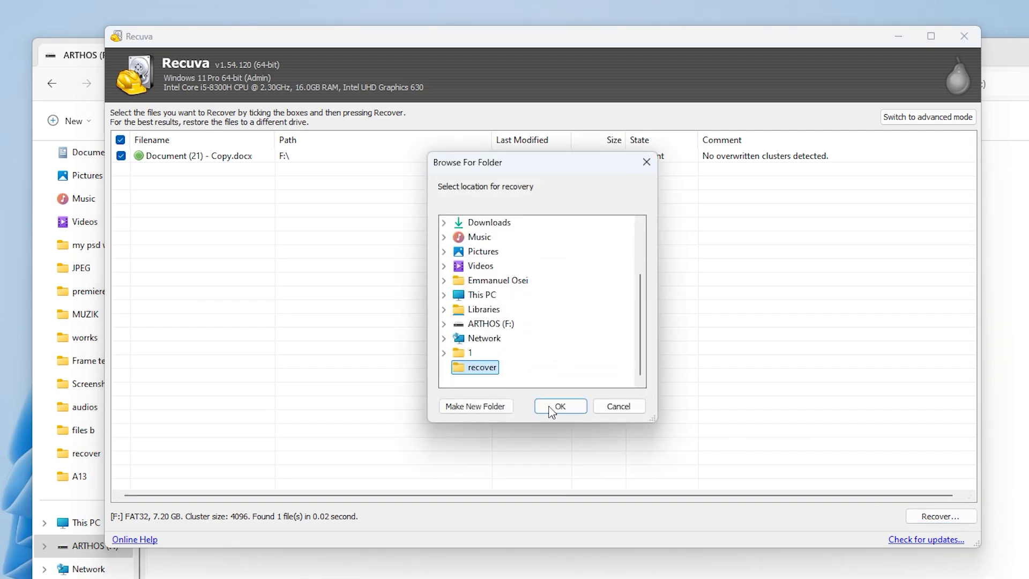
pyautogui.click(550, 411)
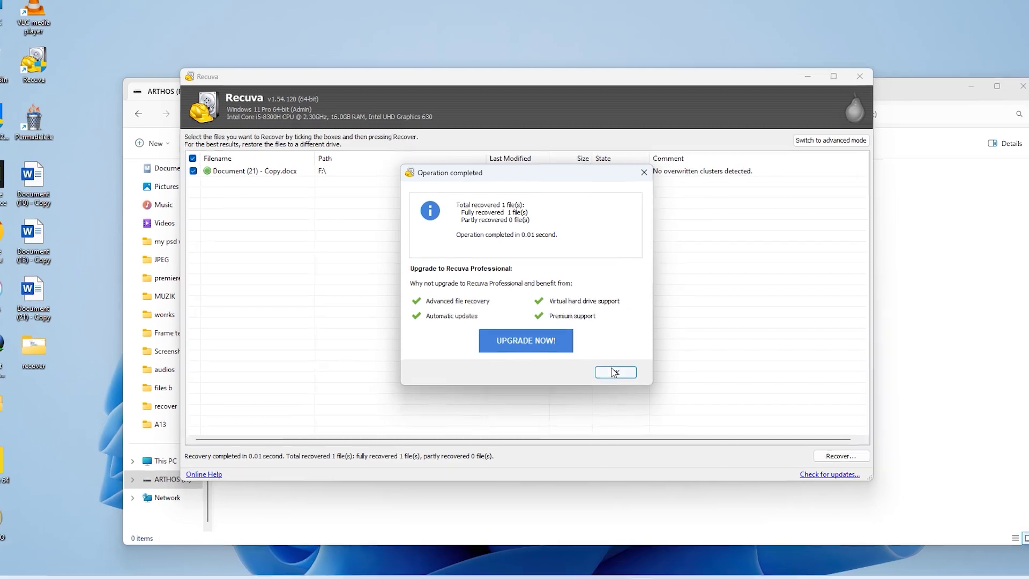
pyautogui.press('Return')
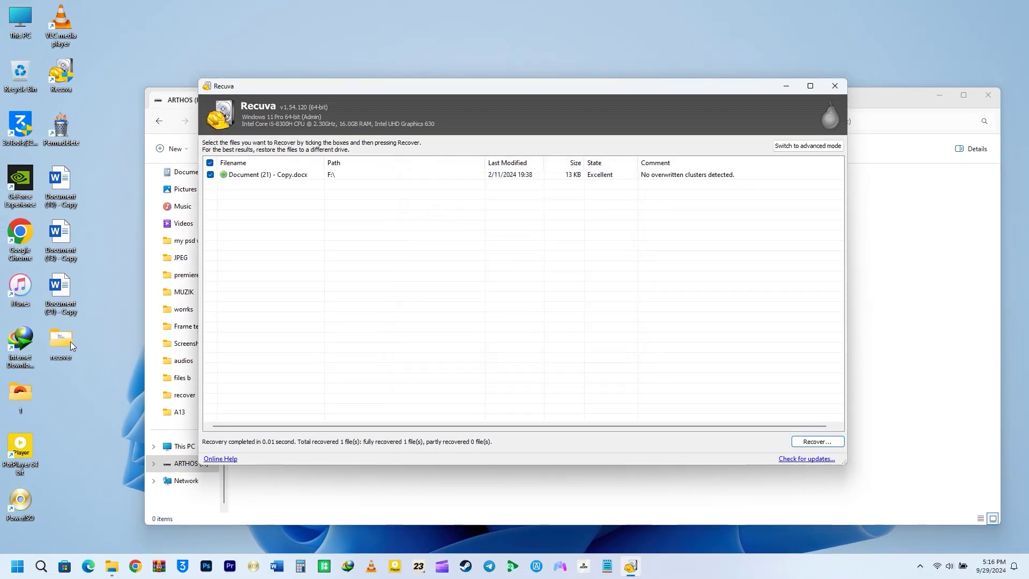
# Step: Open the recovered document from the recover folder in Word to check it, then close everything
pyautogui.doubleClick(71, 342)
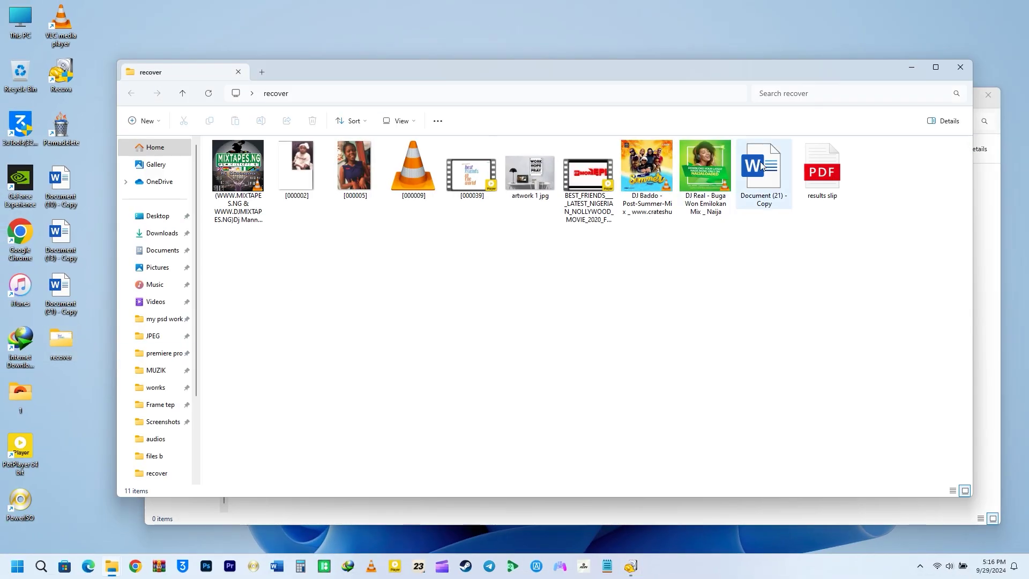
pyautogui.doubleClick(761, 165)
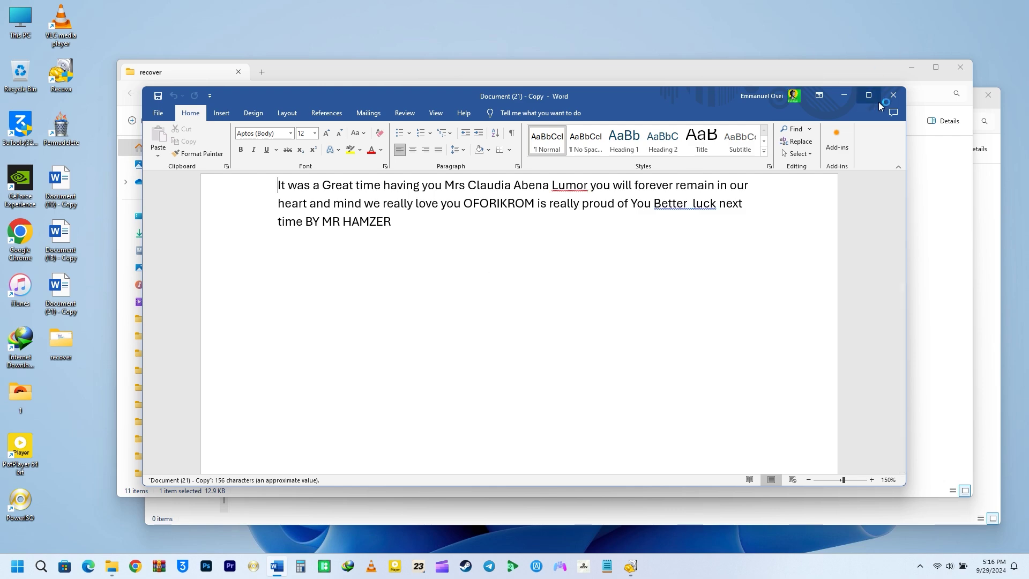
pyautogui.click(903, 95)
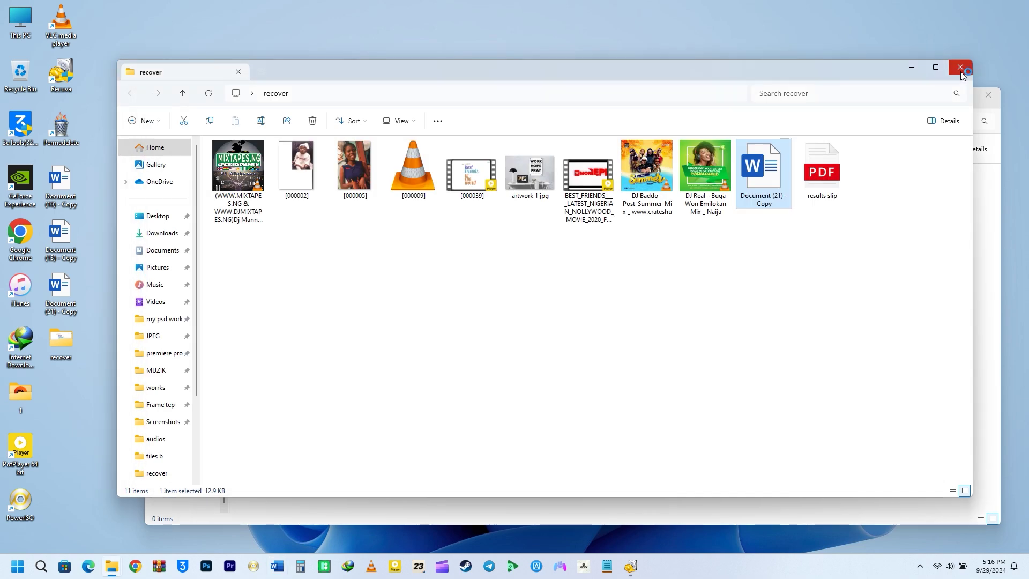
pyautogui.click(905, 69)
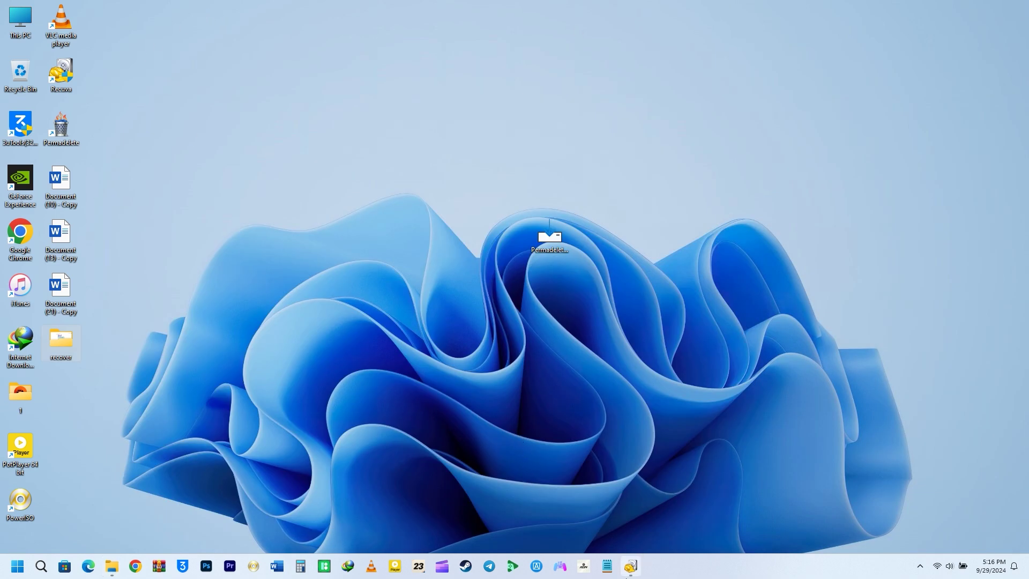
# Step: Close the previous Recuva session and advance the new wizard past the Documents file type page
pyautogui.moveTo(630, 562)
pyautogui.click(671, 473)
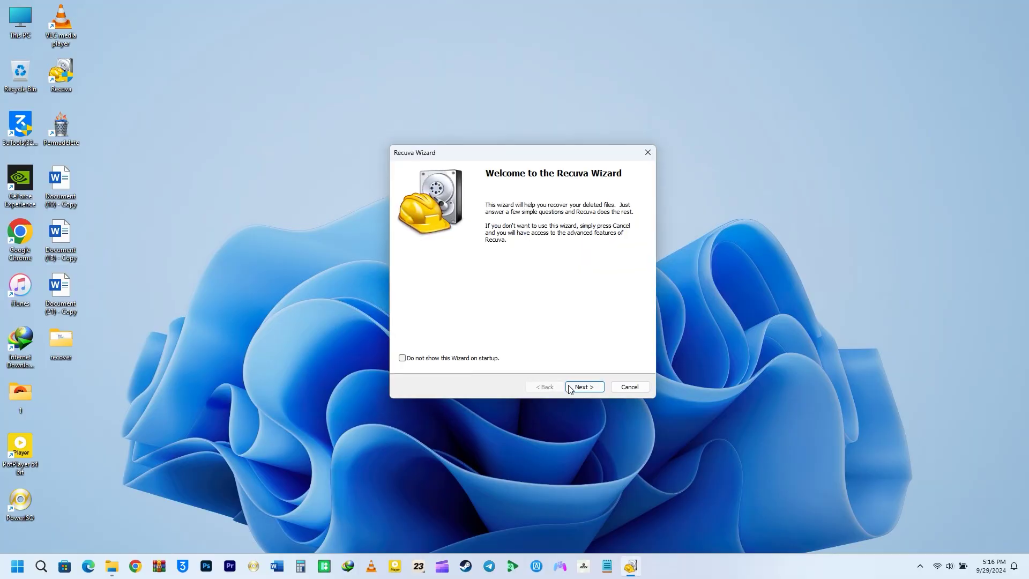
pyautogui.click(584, 386)
pyautogui.click(584, 386)
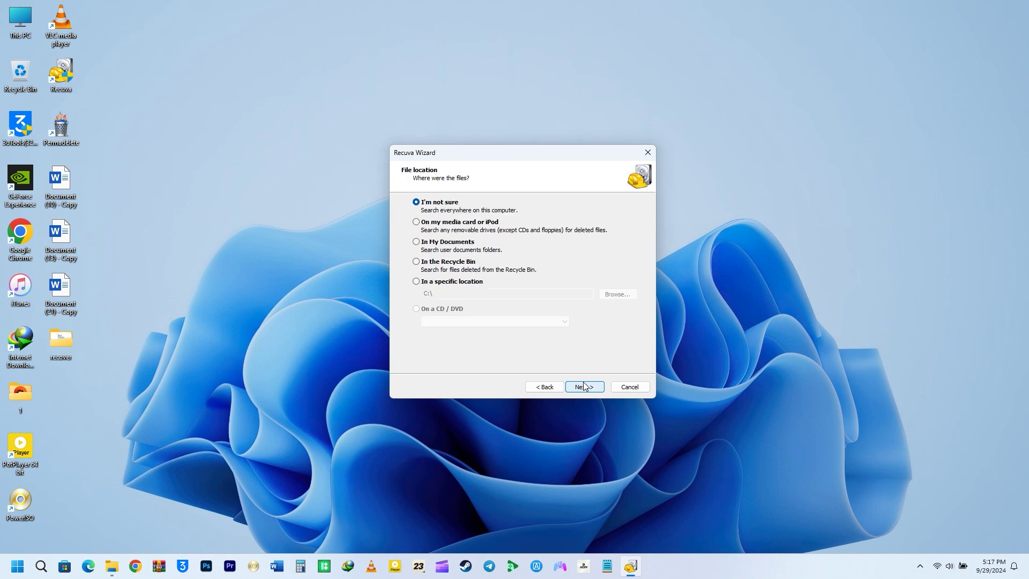
# Step: Rescan ARTHOS (F:), see that no shredded copies are found, and close Recuva
pyautogui.click(433, 282)
pyautogui.click(619, 293)
pyautogui.click(489, 299)
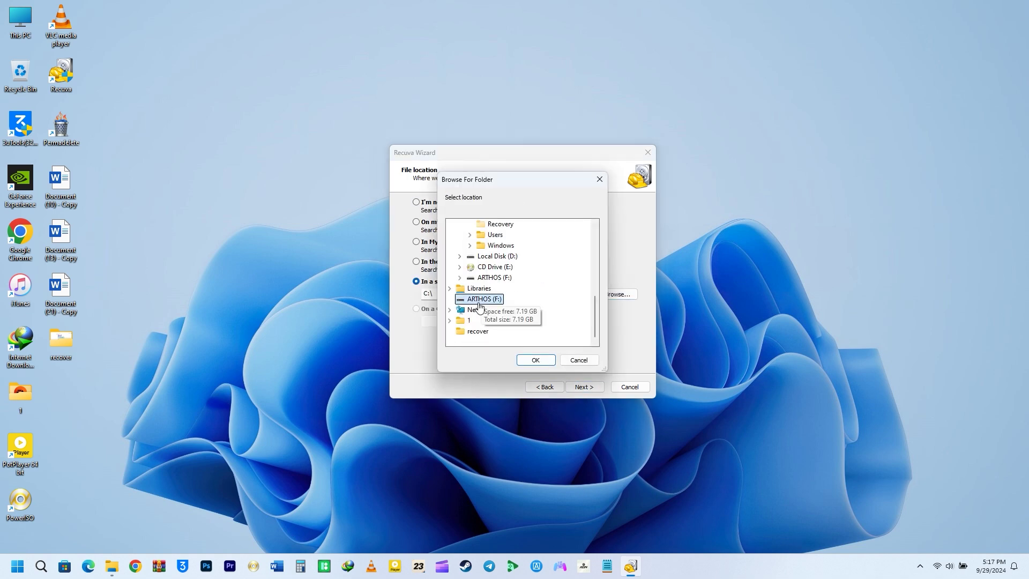
pyautogui.click(536, 360)
pyautogui.click(583, 387)
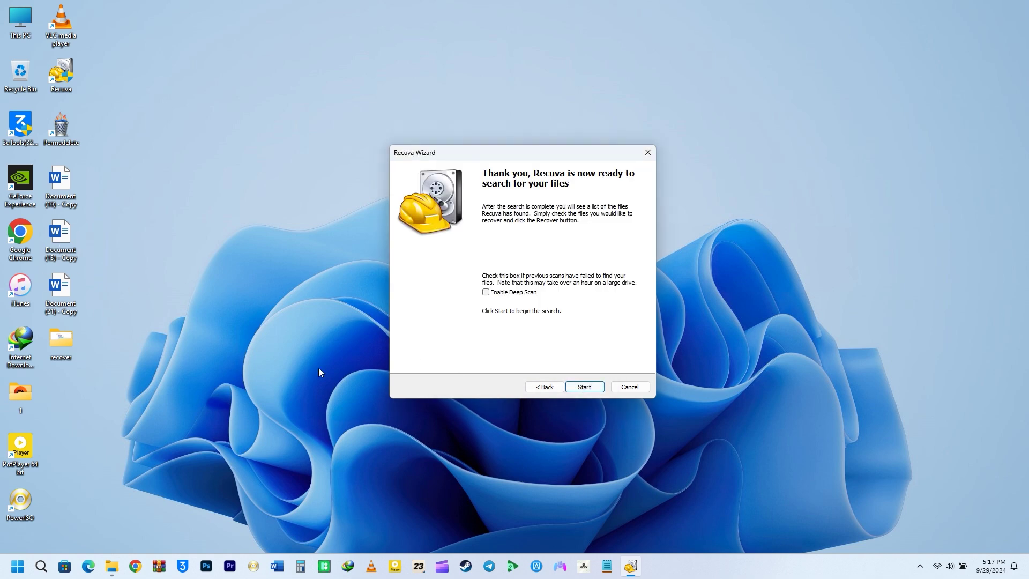
pyautogui.click(584, 386)
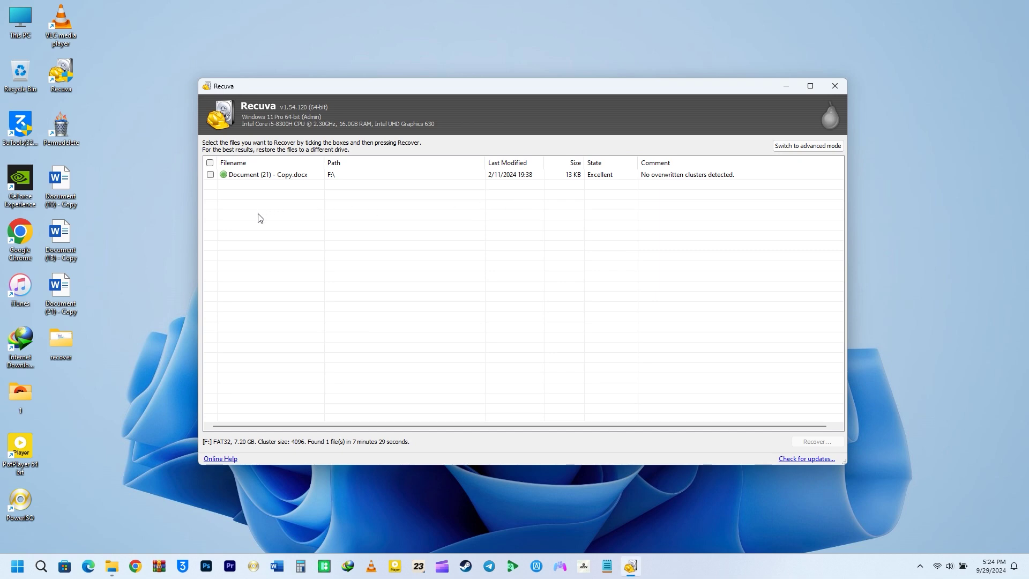
pyautogui.click(835, 86)
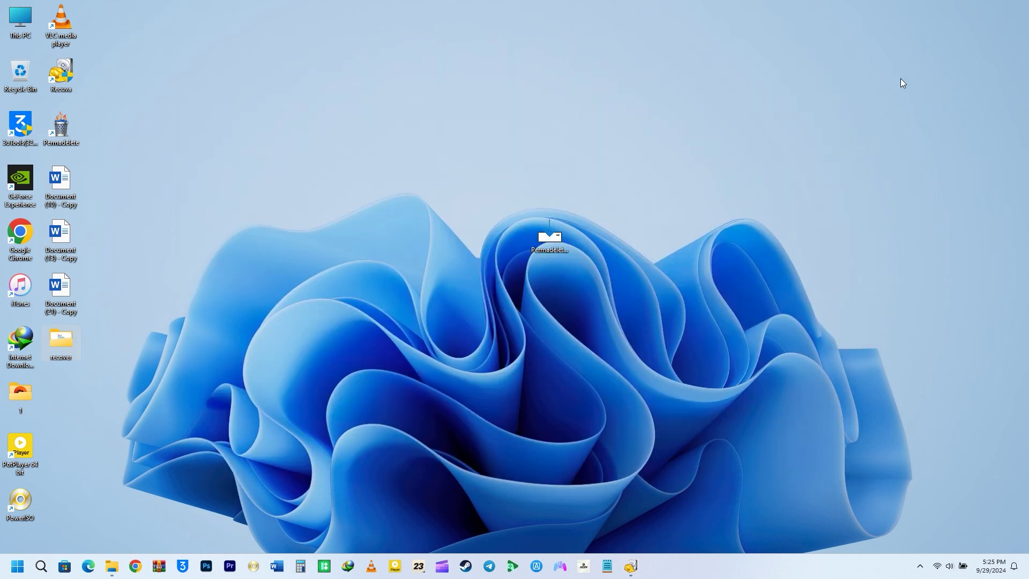